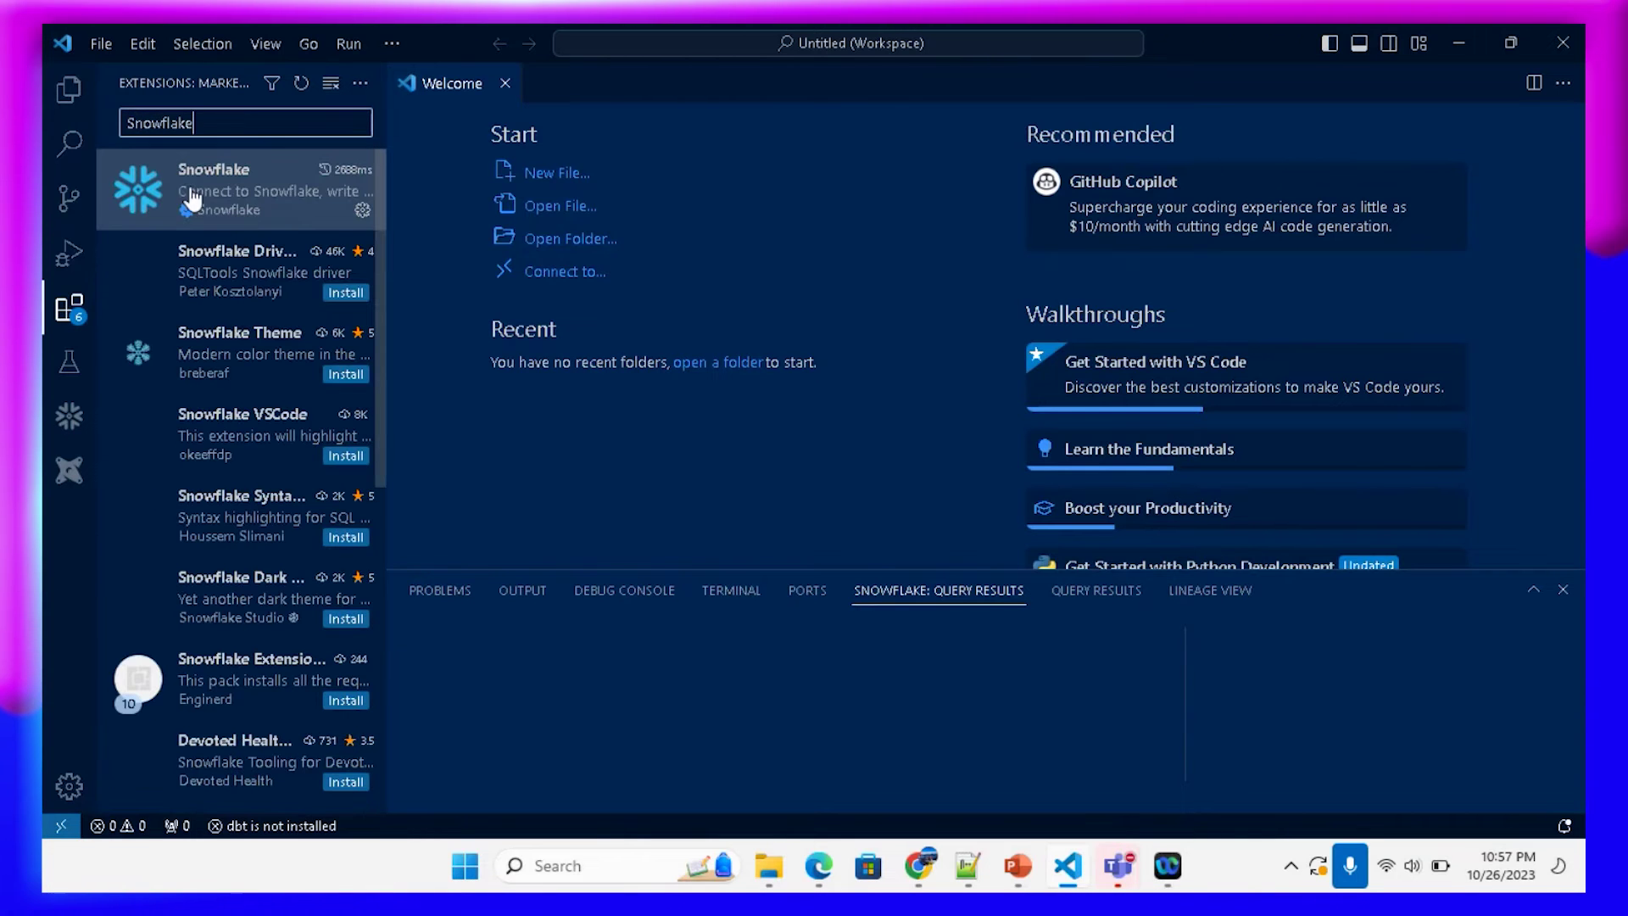
Step: Locate the installed Snowflake extension and open its Add Account form
mouse_move(188, 186)
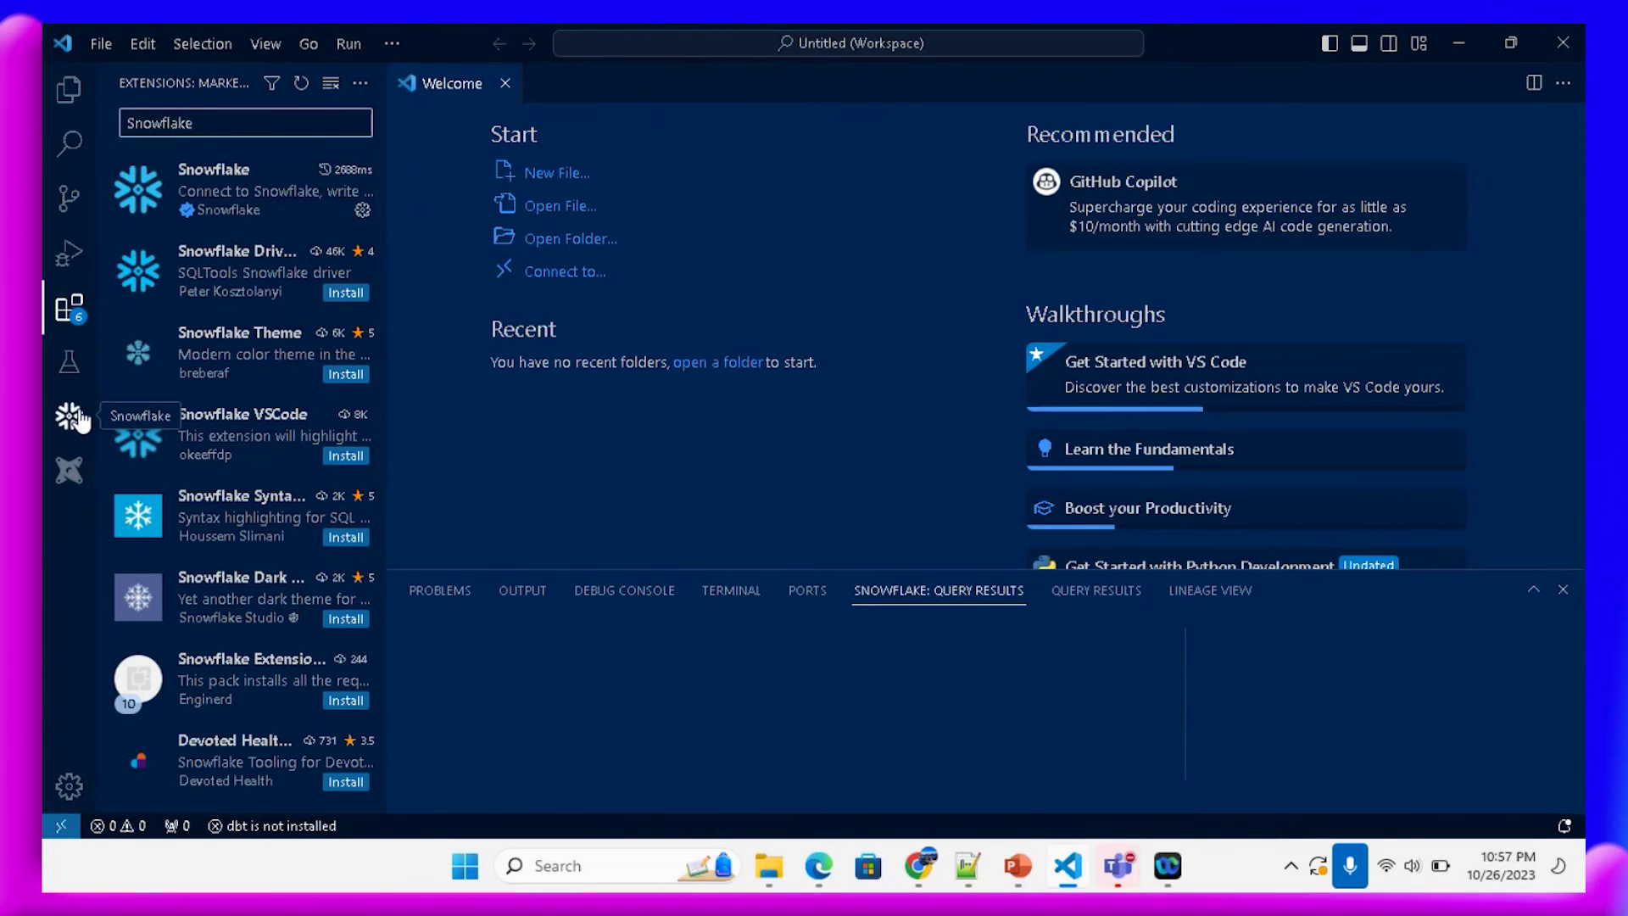
mouse_move(257, 211)
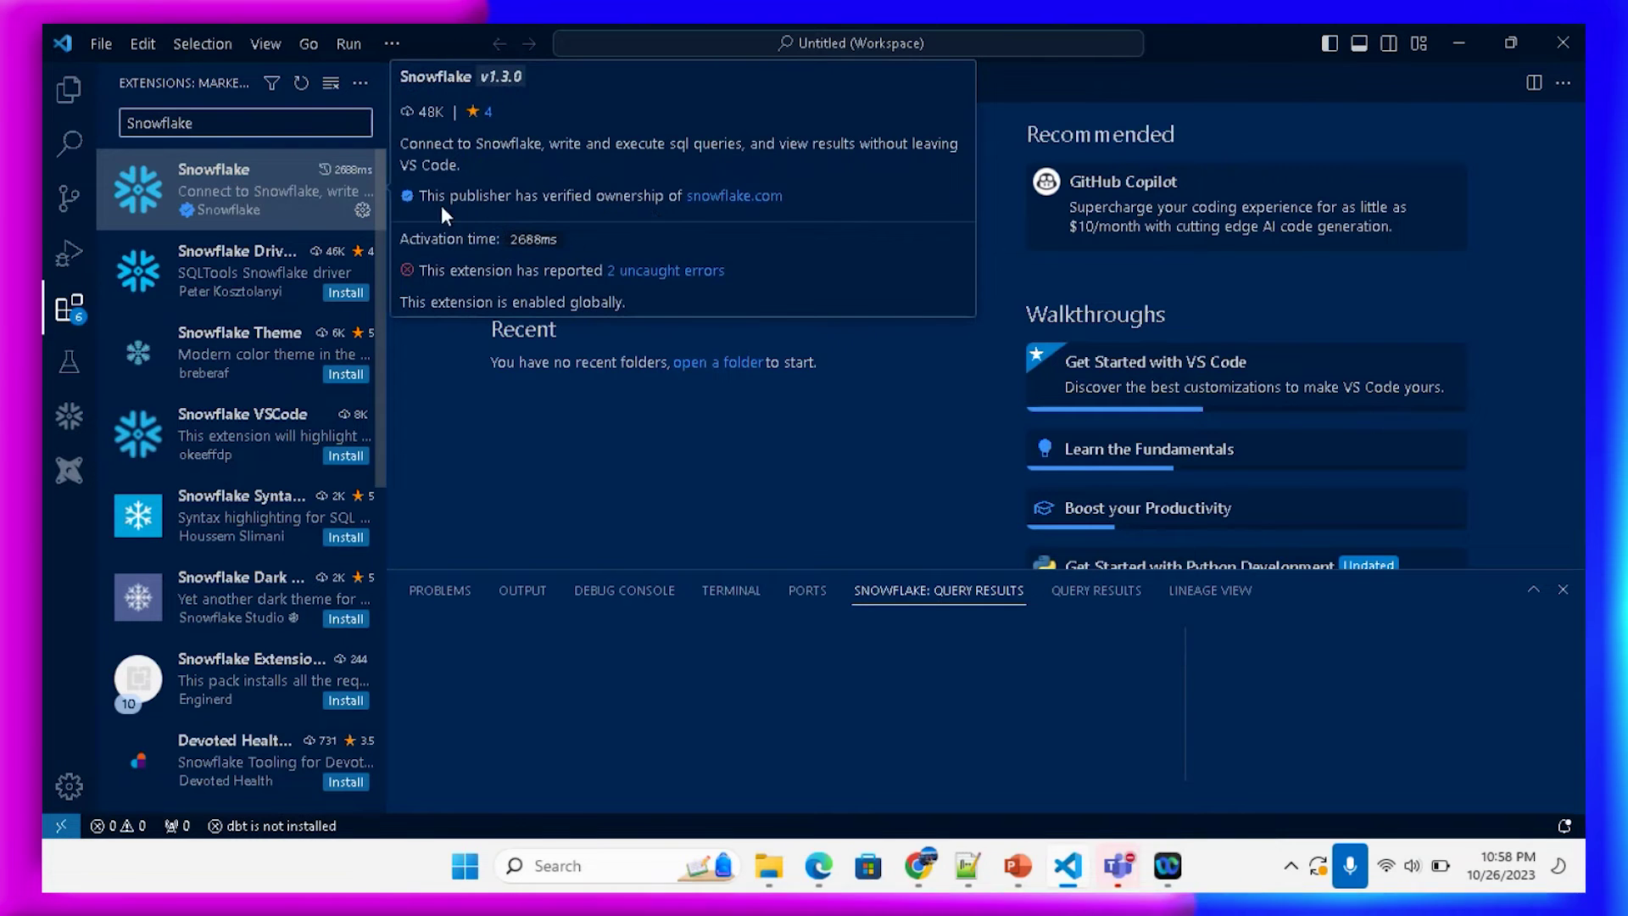
left_click(70, 415)
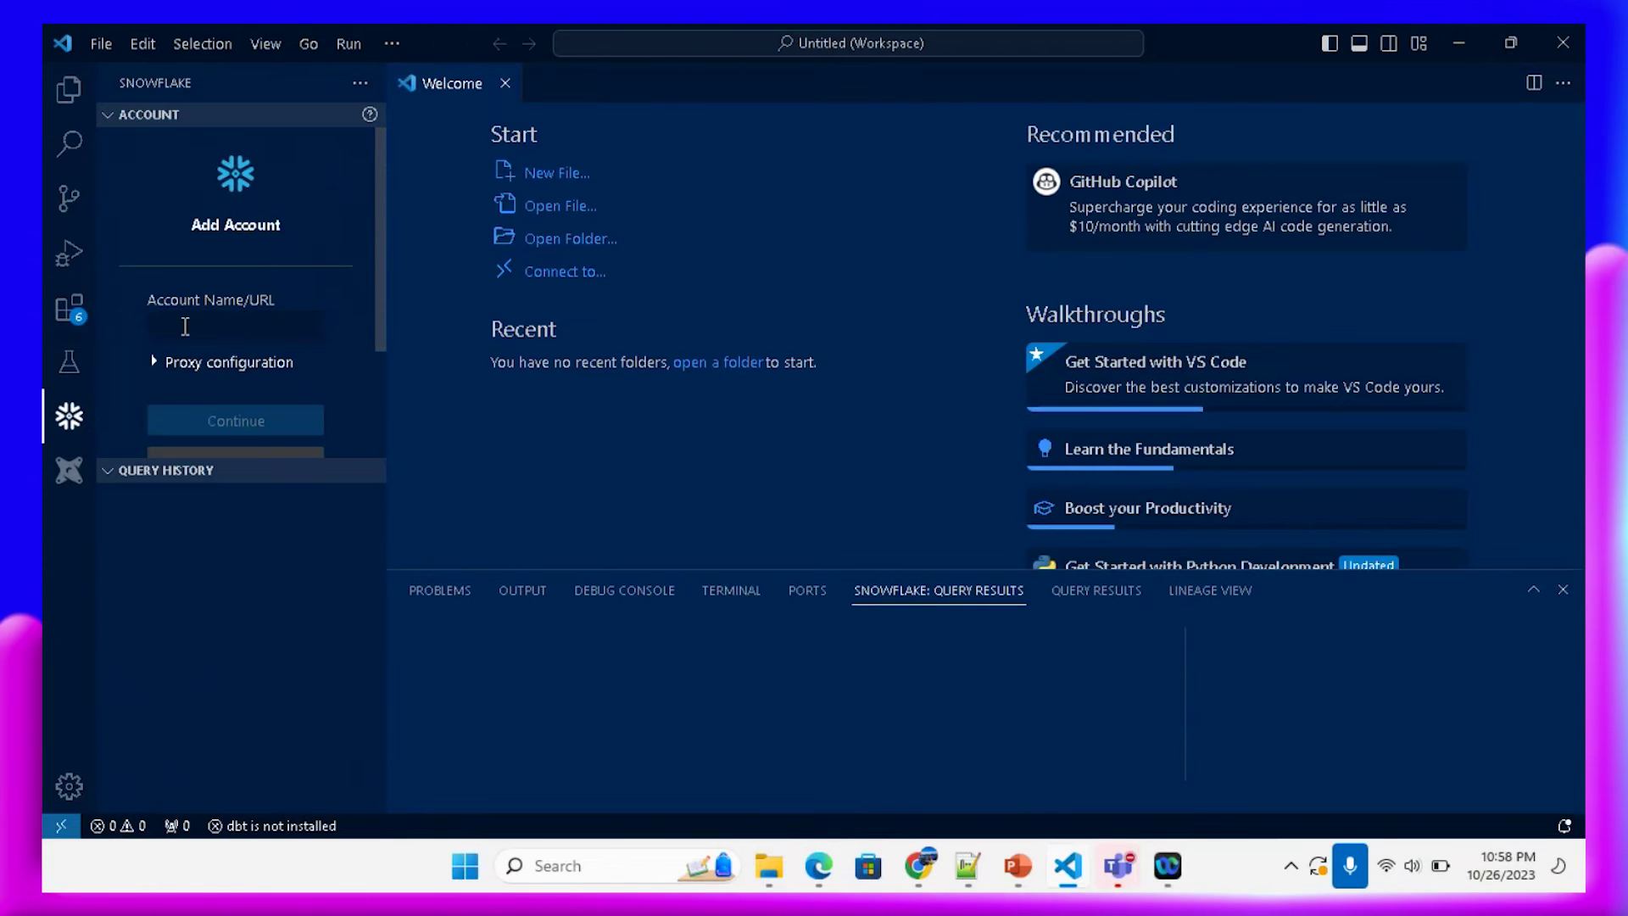
left_click_drag(380, 231, 373, 344)
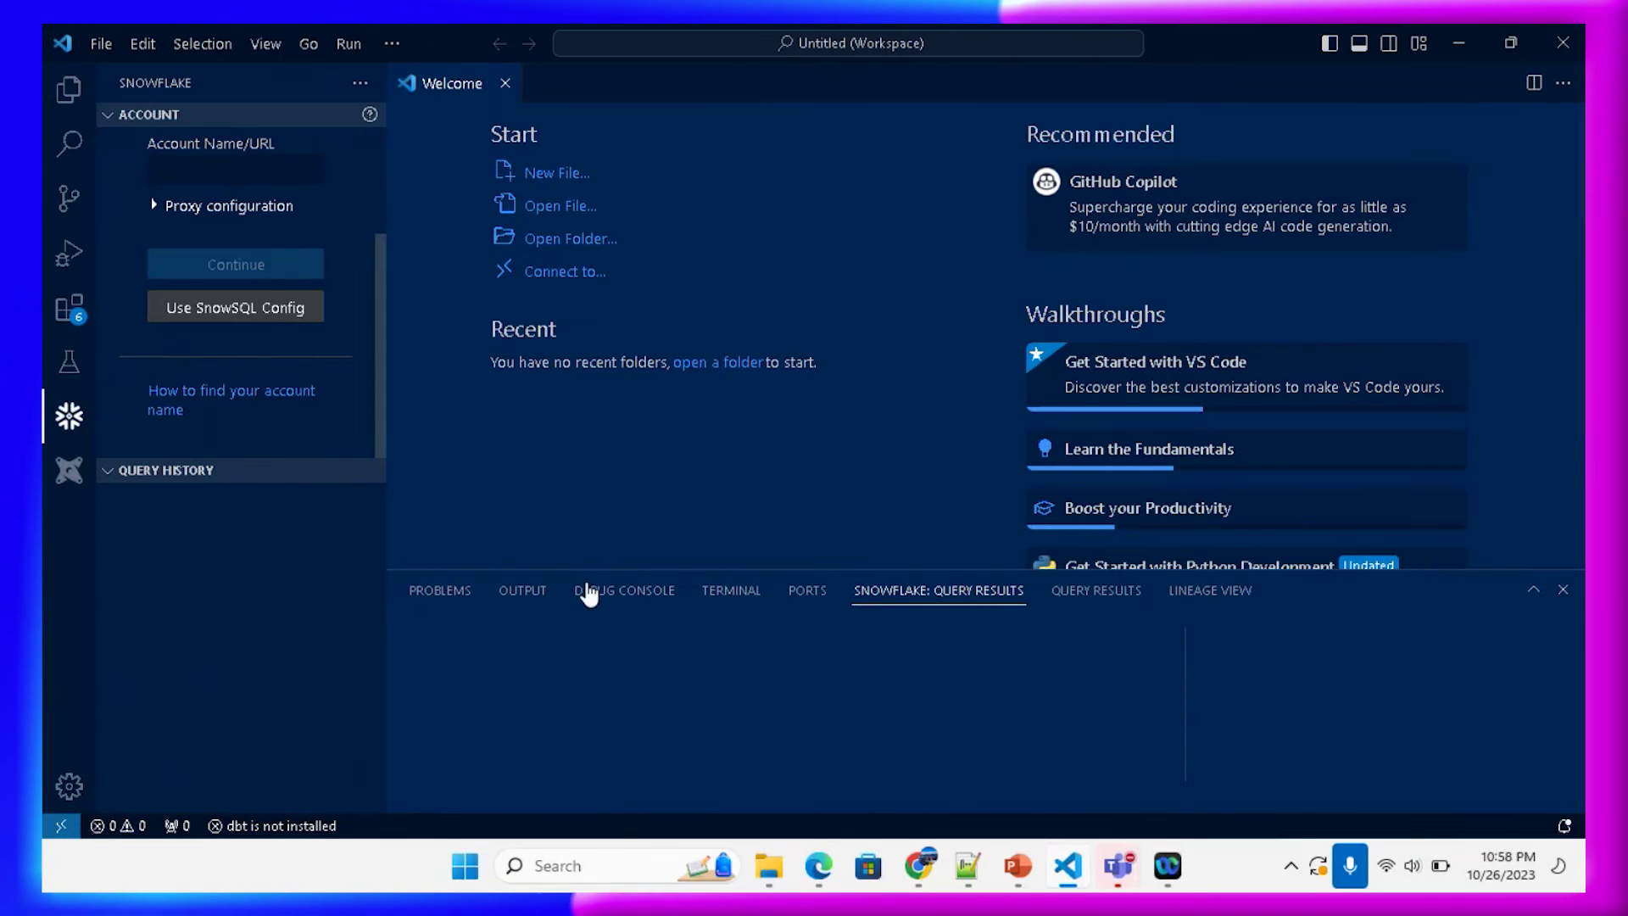
Step: Switch to the Snowflake Worksheets window in Chrome and copy the current account's identifier from the account details
mouse_move(924, 865)
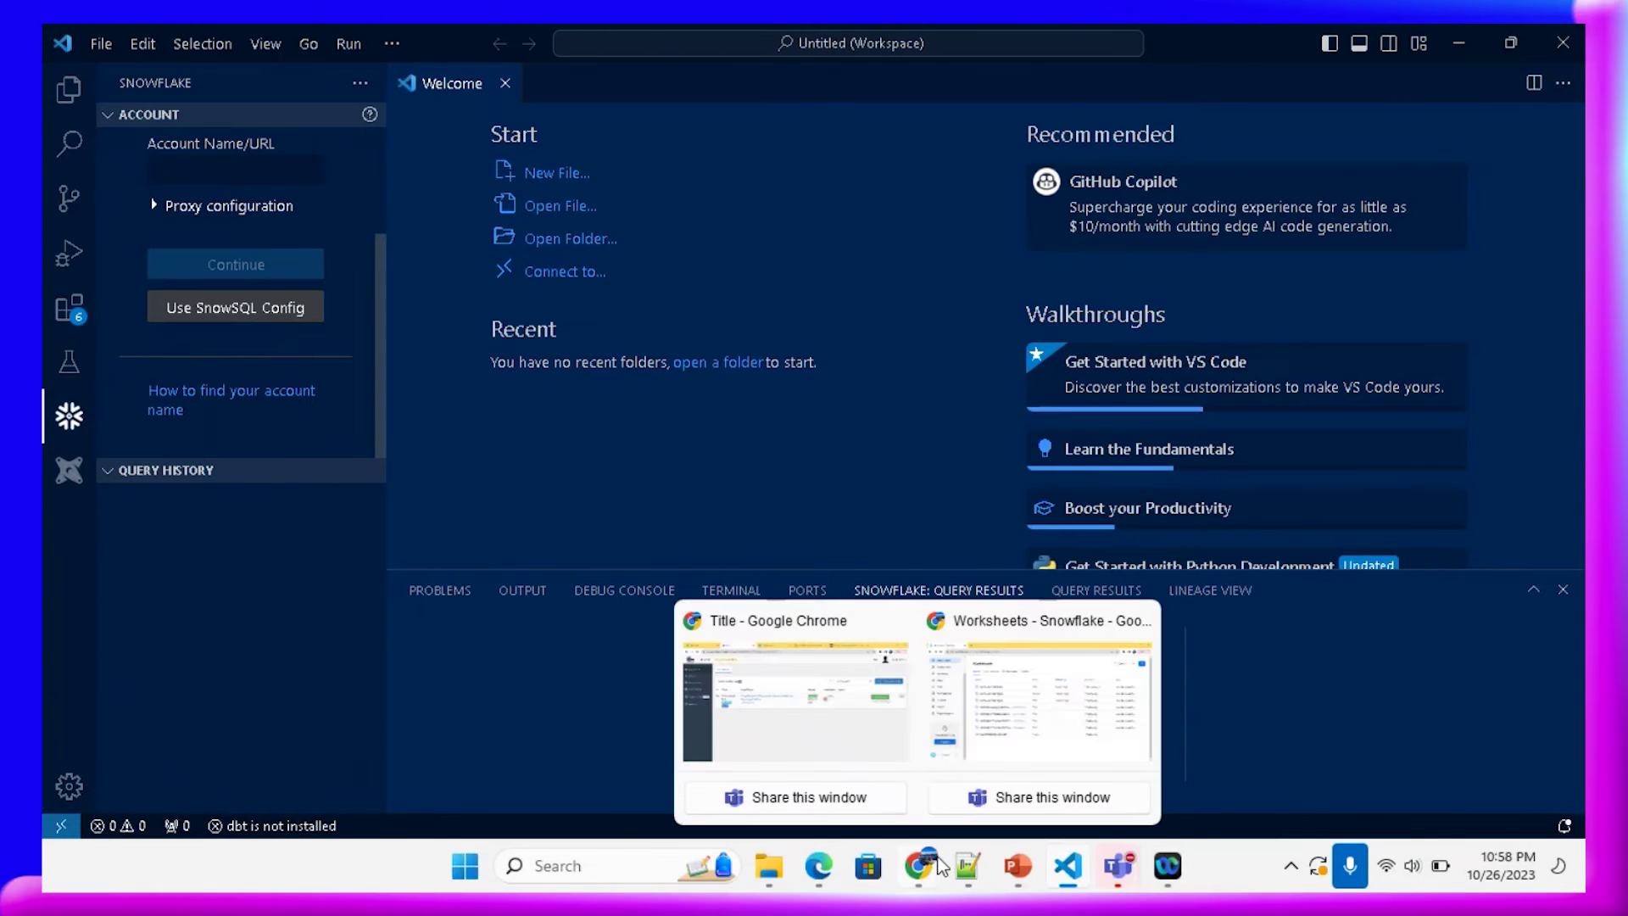
left_click(1025, 693)
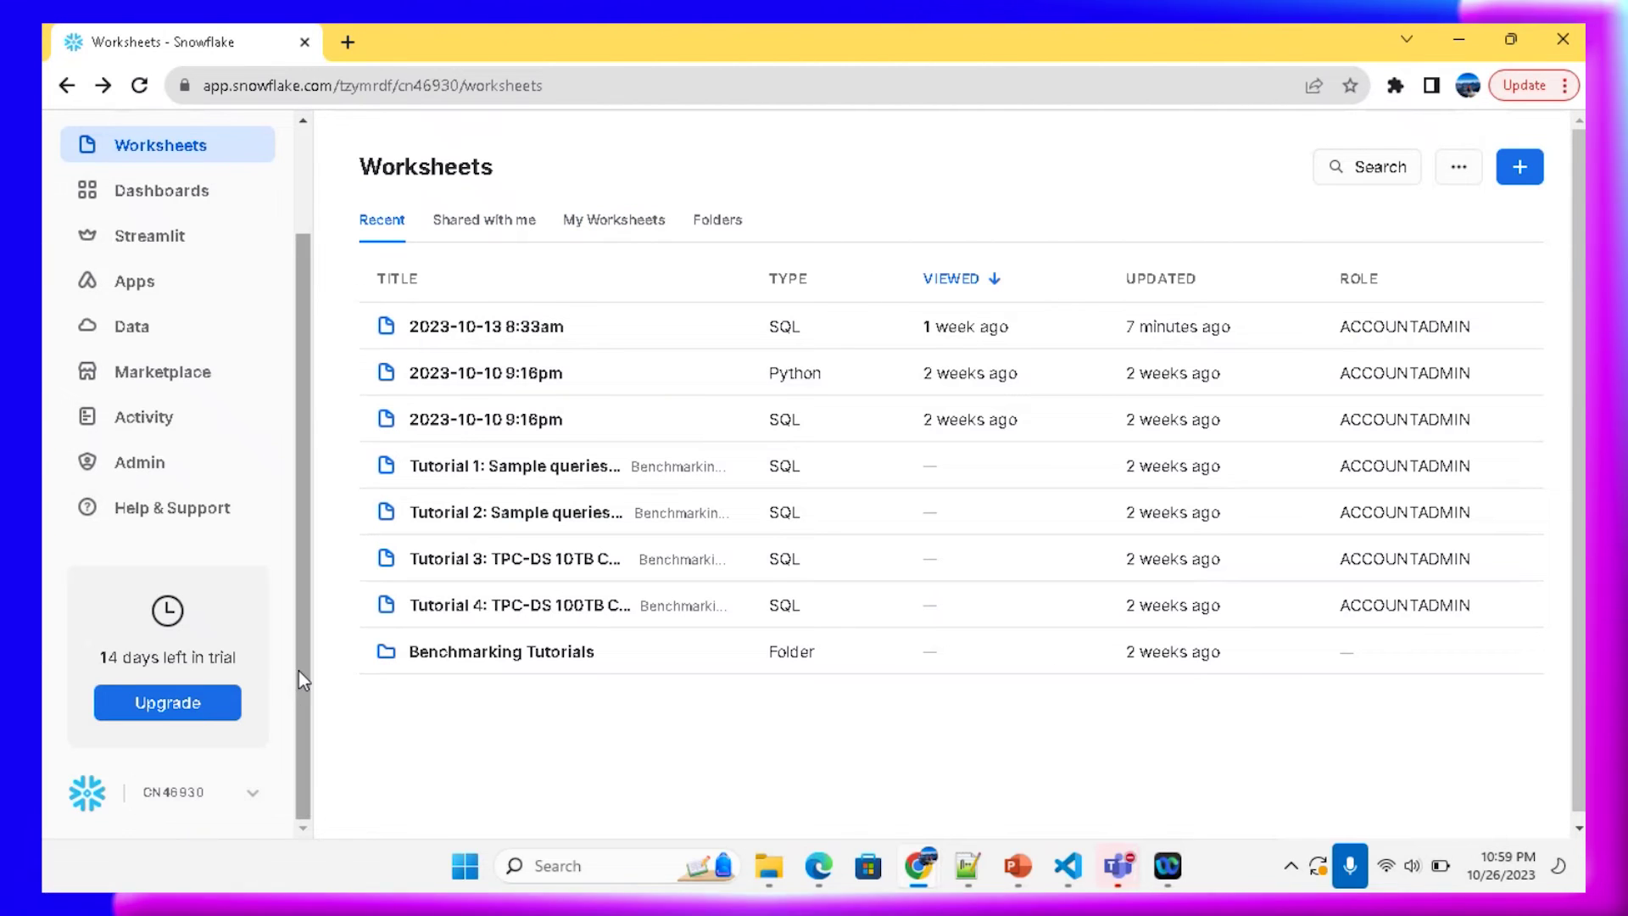
left_click(256, 796)
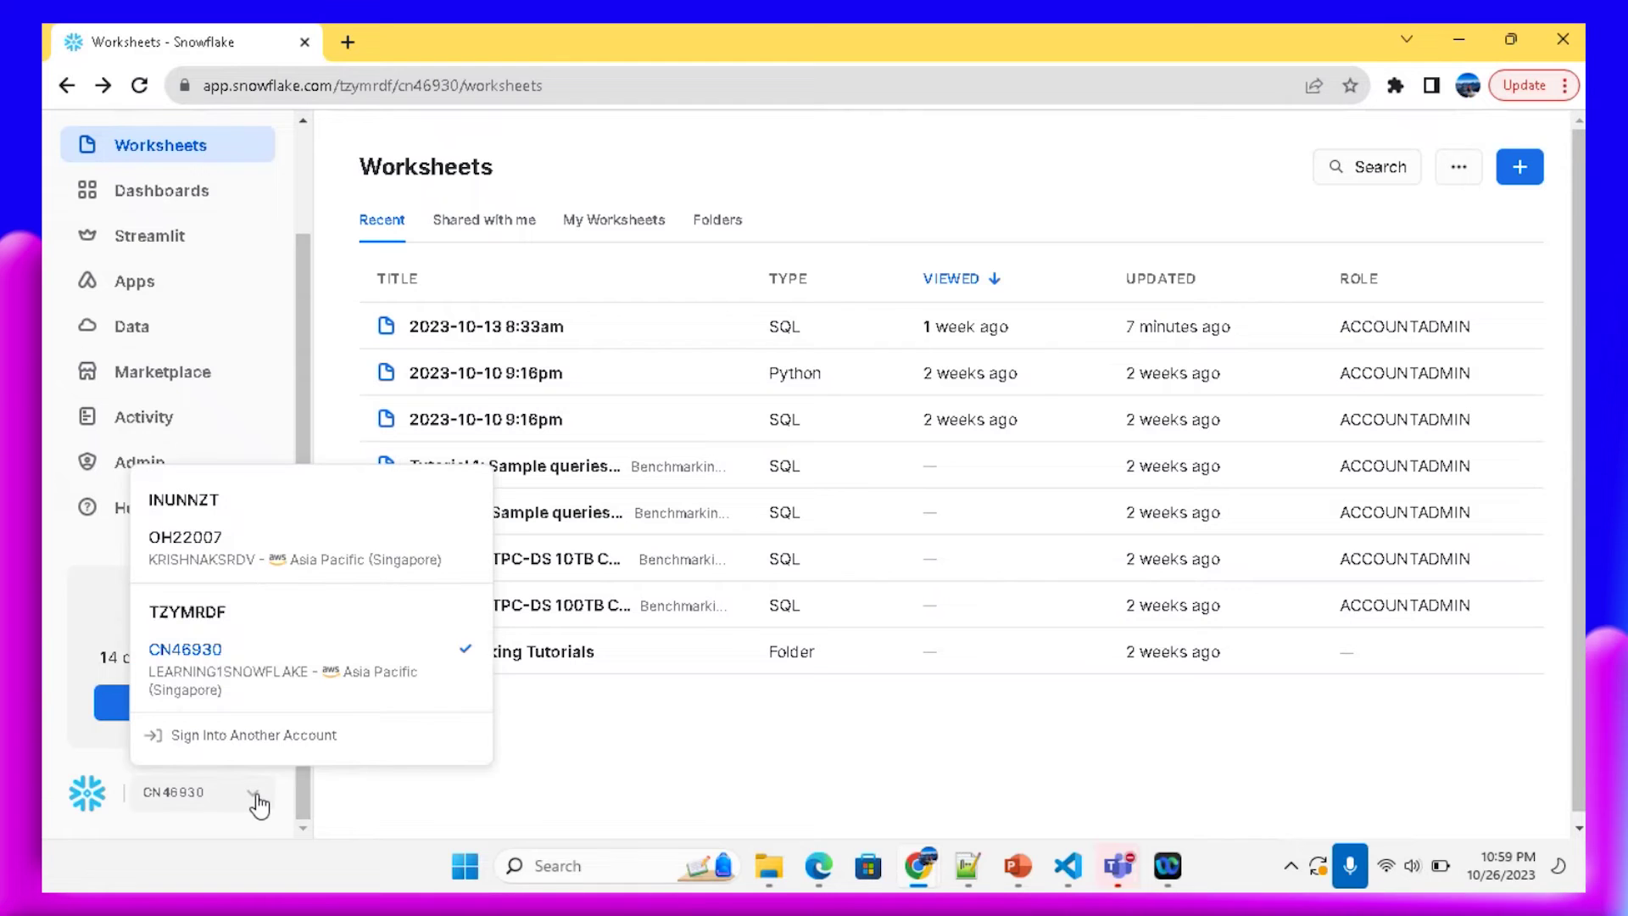
mouse_move(231, 657)
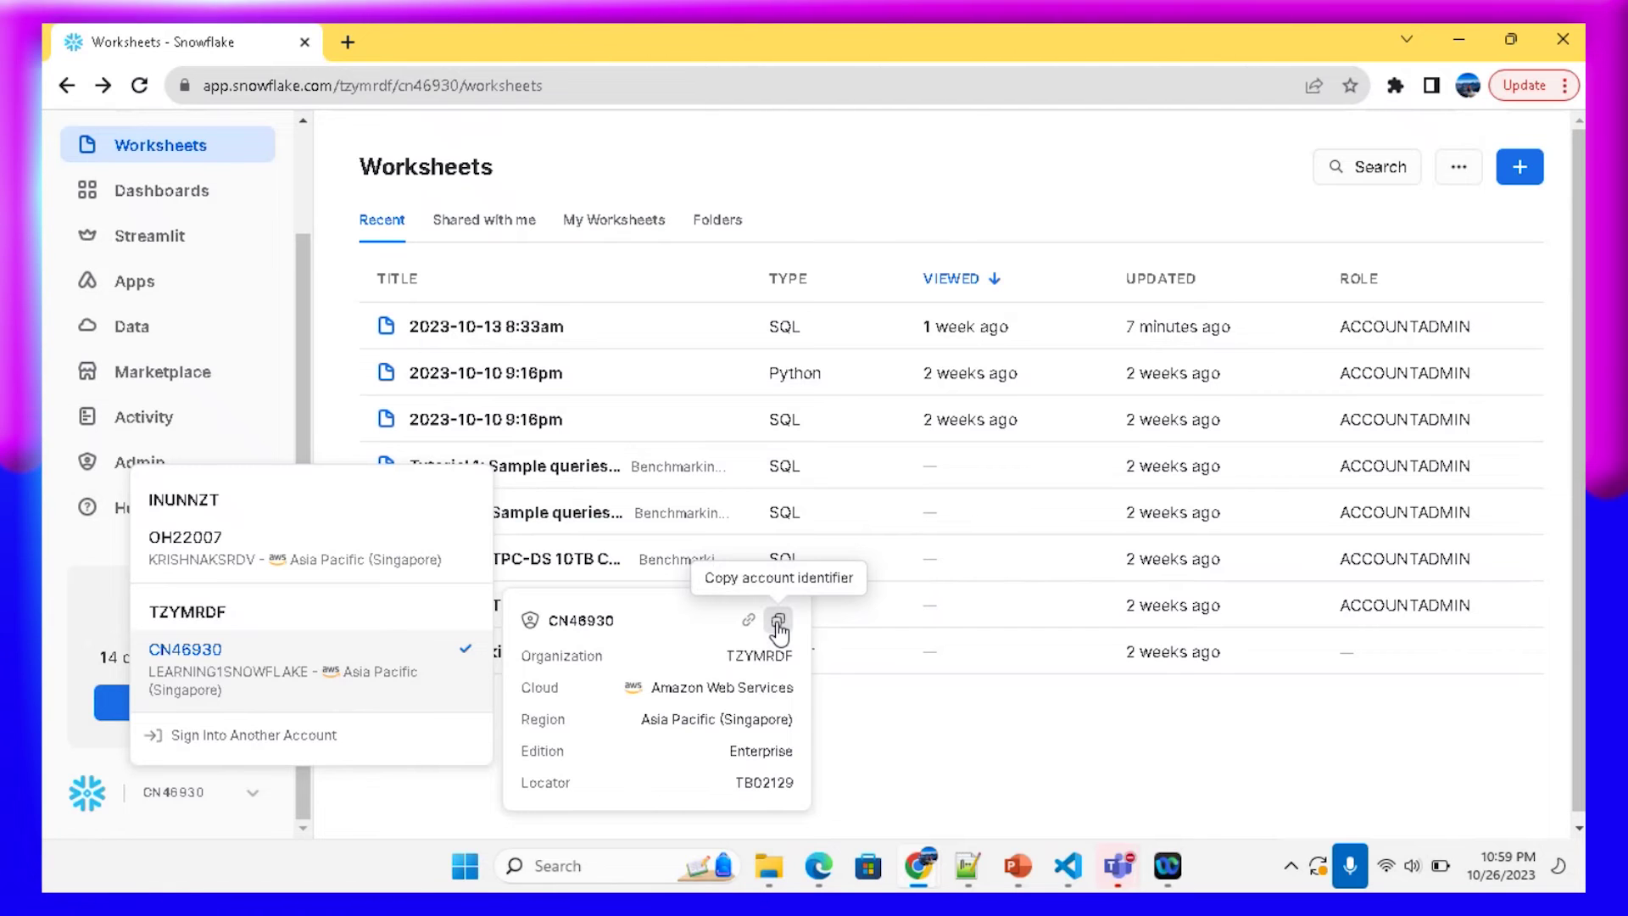
Step: Back in VS Code, enter the account identifier with a hyphen between organization and account, and continue to the sign-in form
left_click(1067, 864)
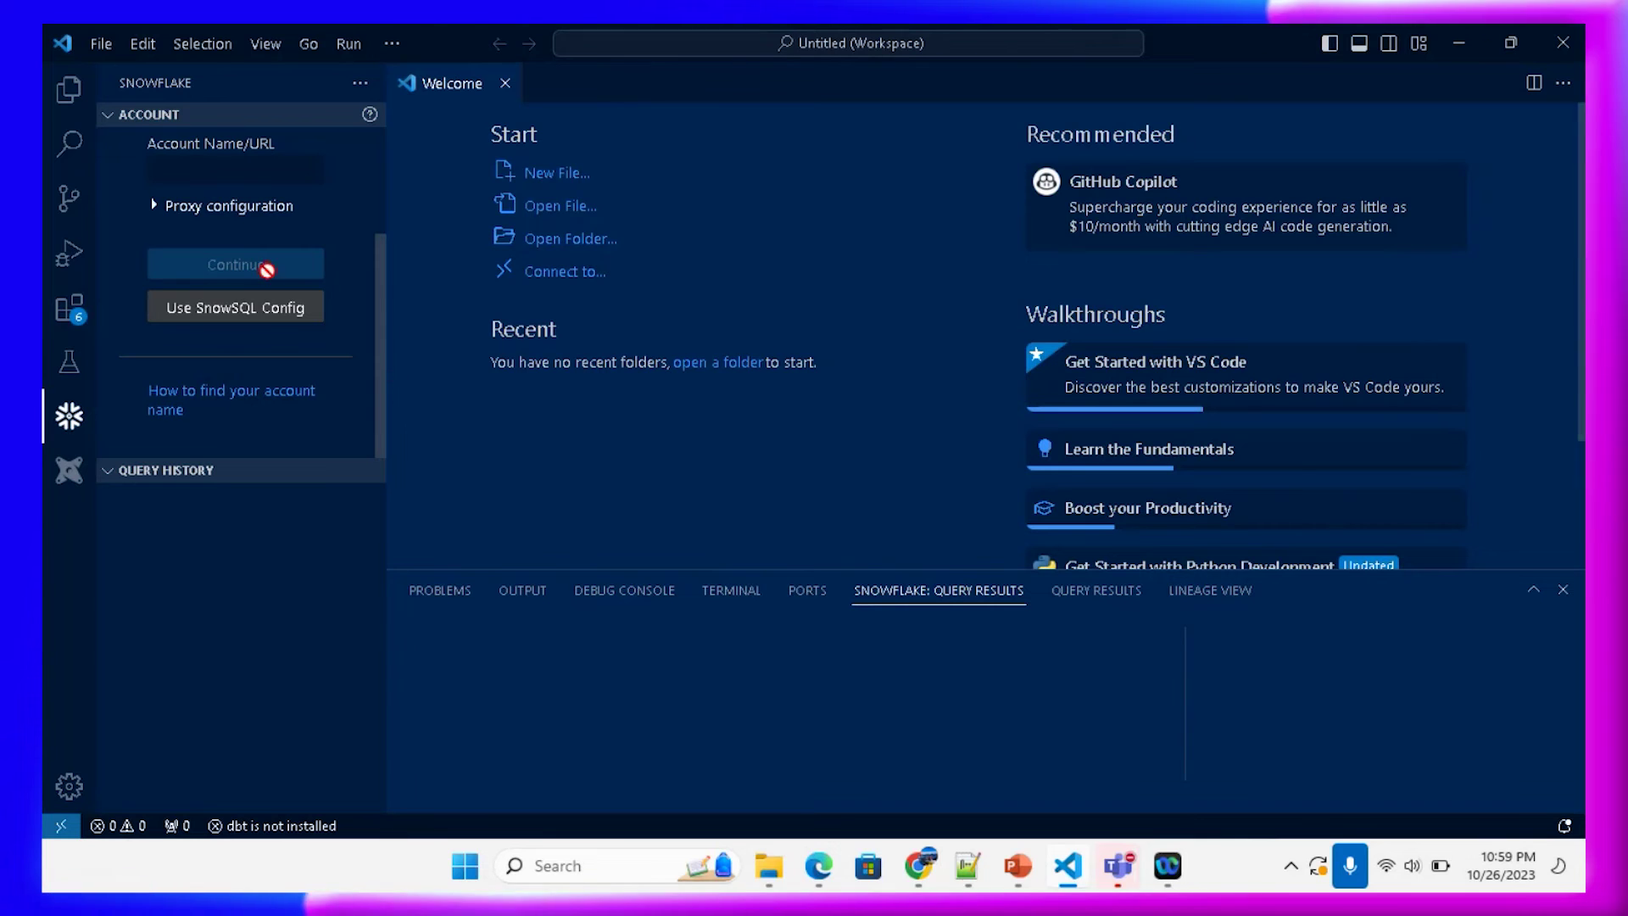
left_click_drag(380, 283, 381, 227)
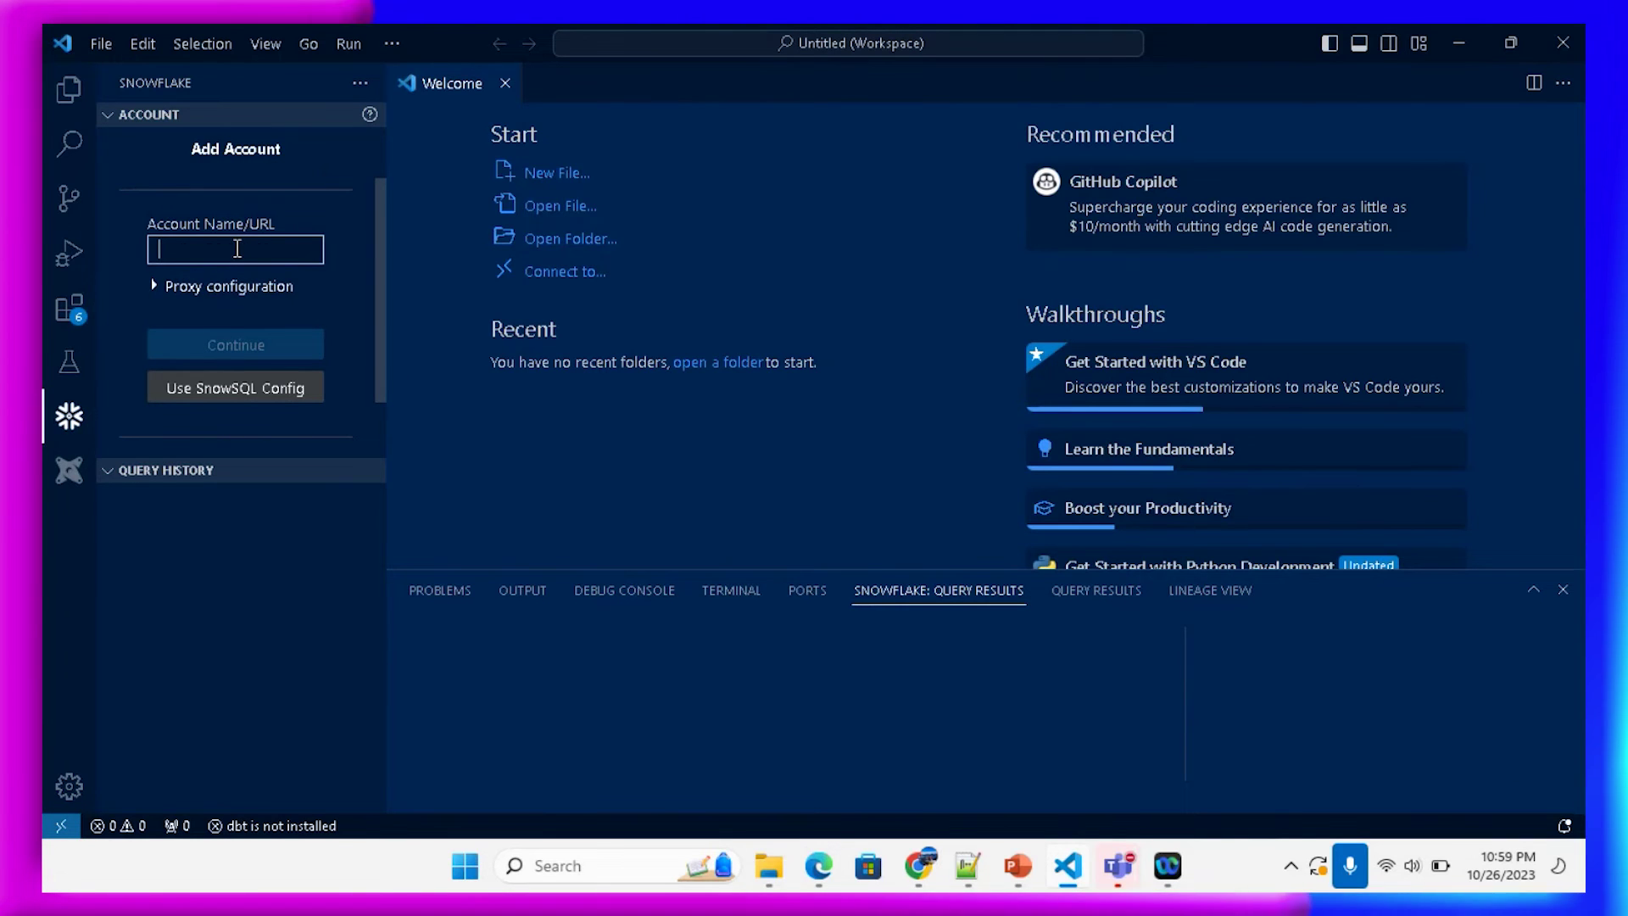
type("TZYMRDF.CN46930")
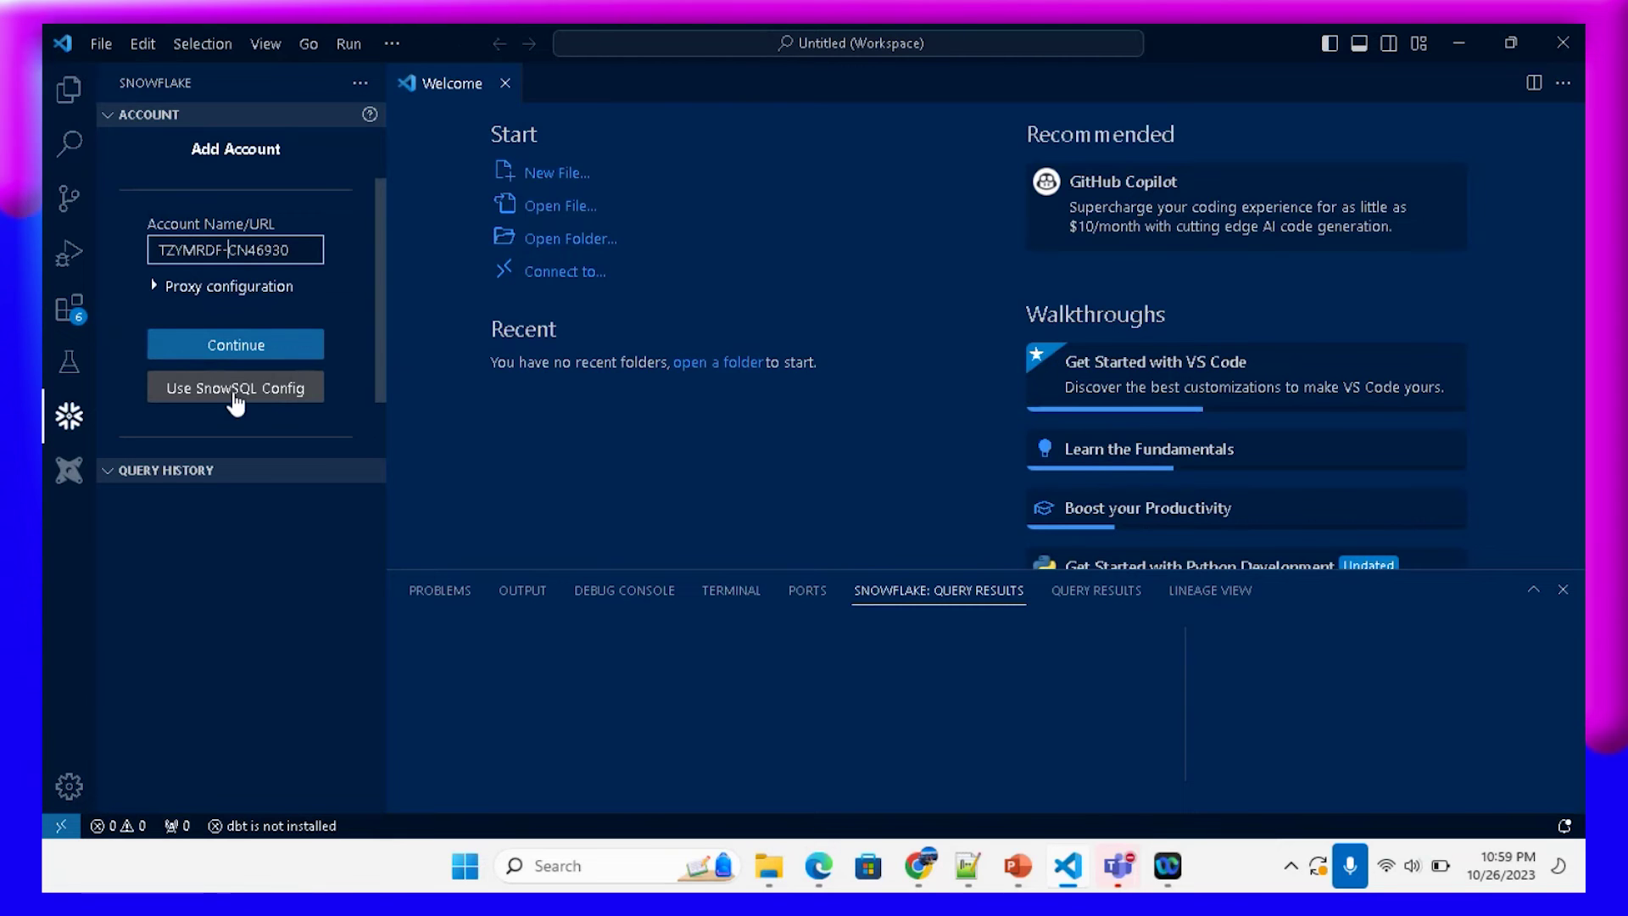
left_click(231, 344)
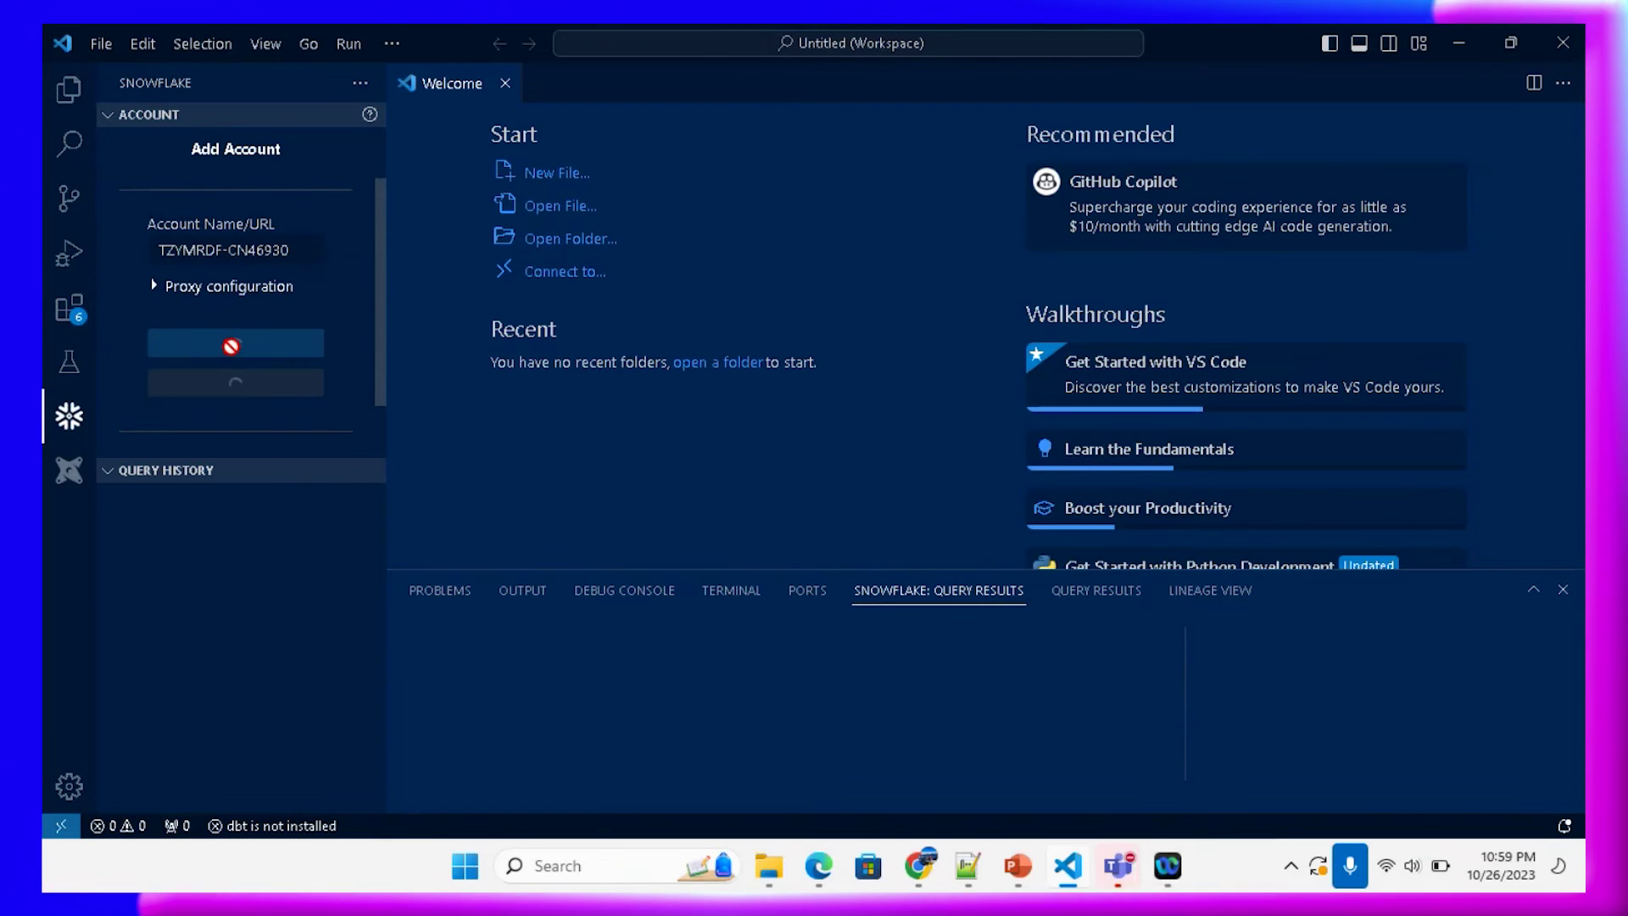
Step: Choose Username/password as the authentication method for the Snowflake account
left_click_drag(378, 253, 380, 293)
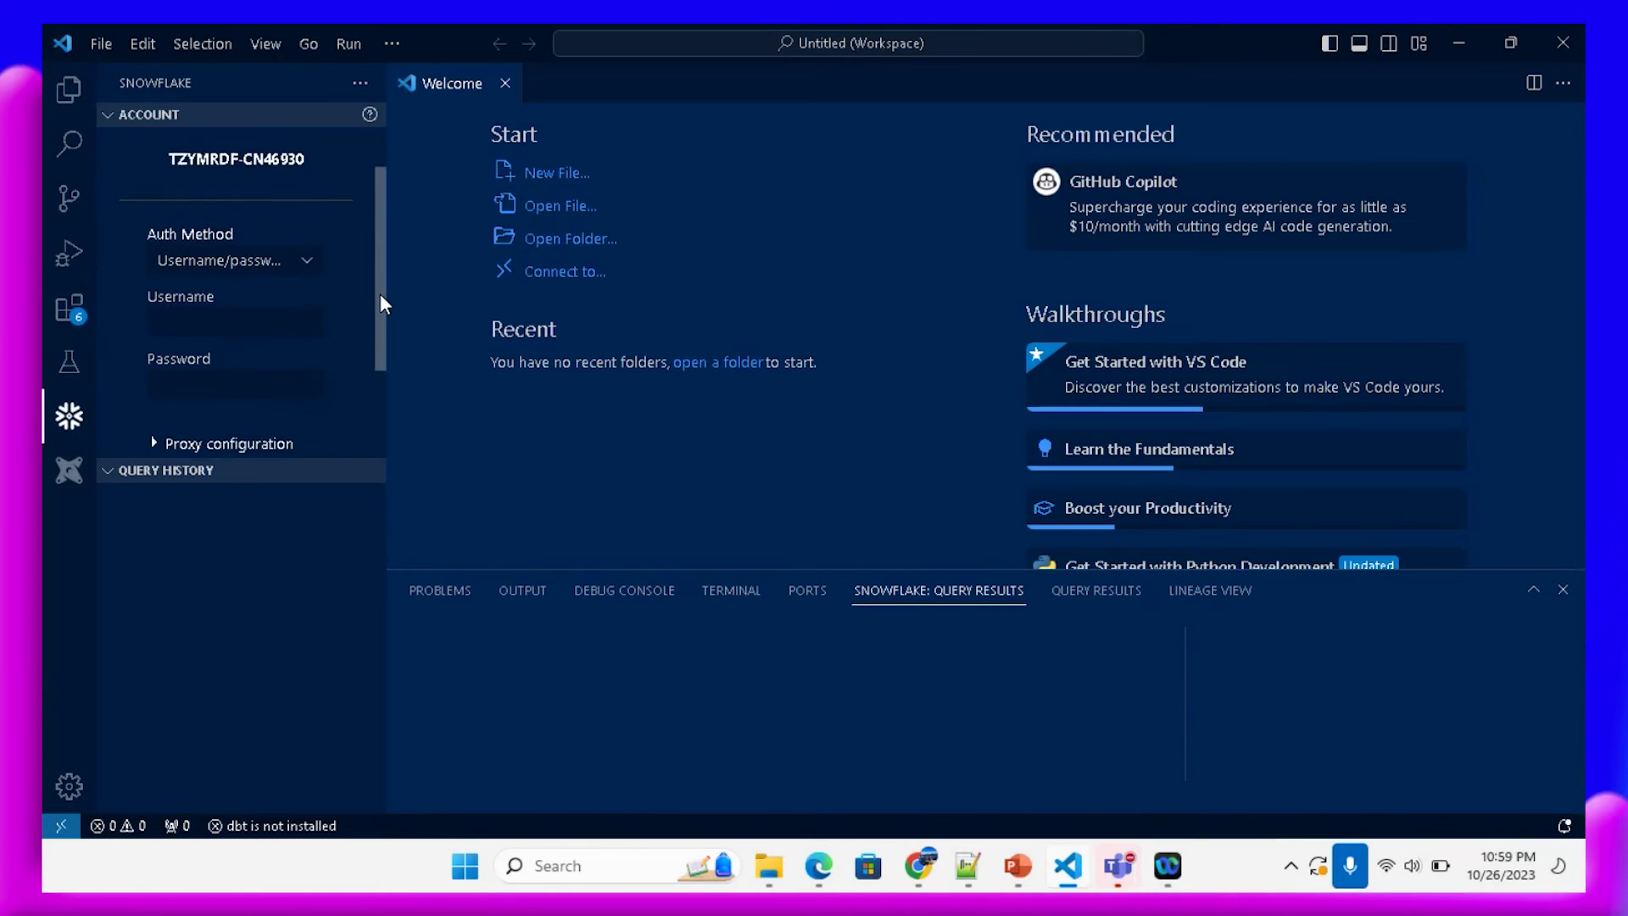
left_click(313, 266)
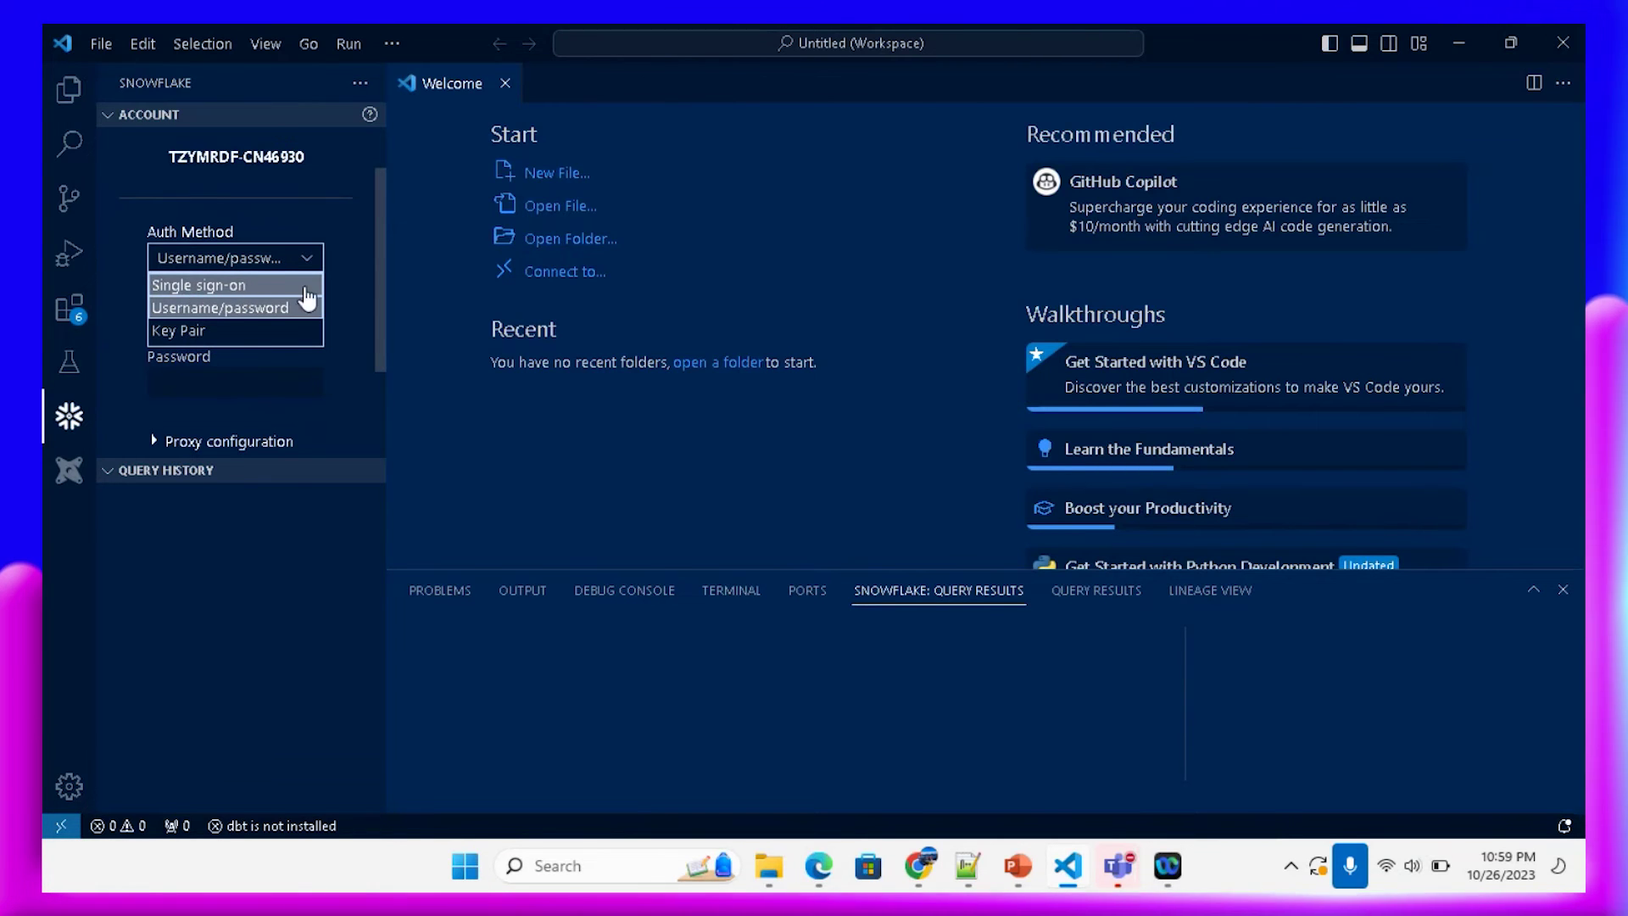
left_click(239, 311)
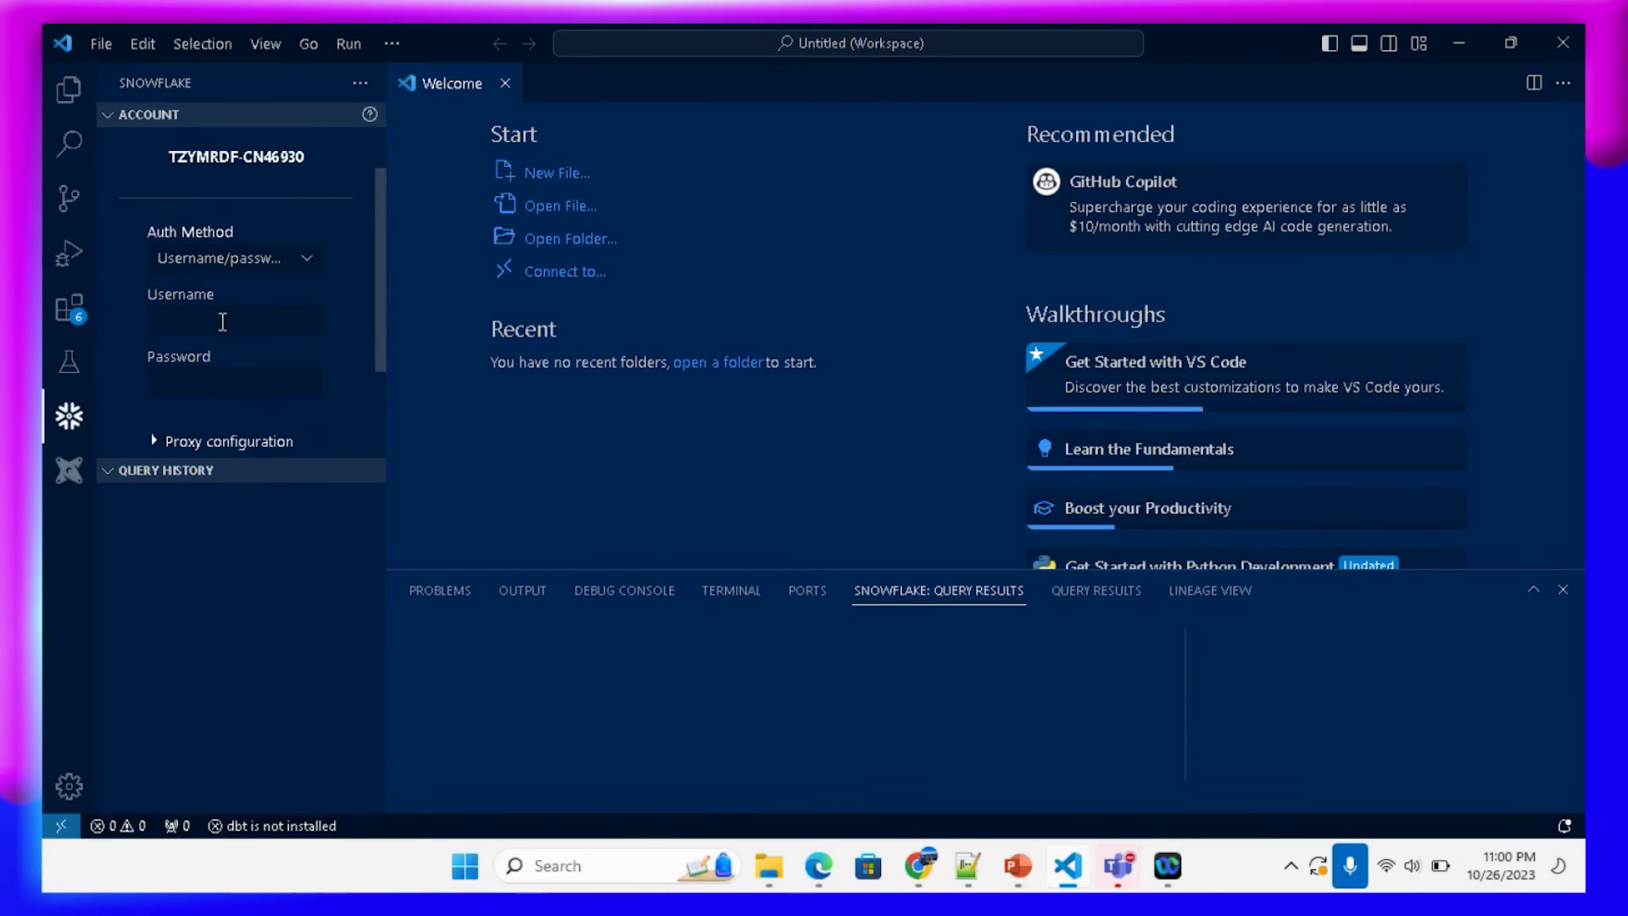
Step: Copy the username from the second line of the Notepad++ note and paste it into the Username field in VS Code
left_click(970, 868)
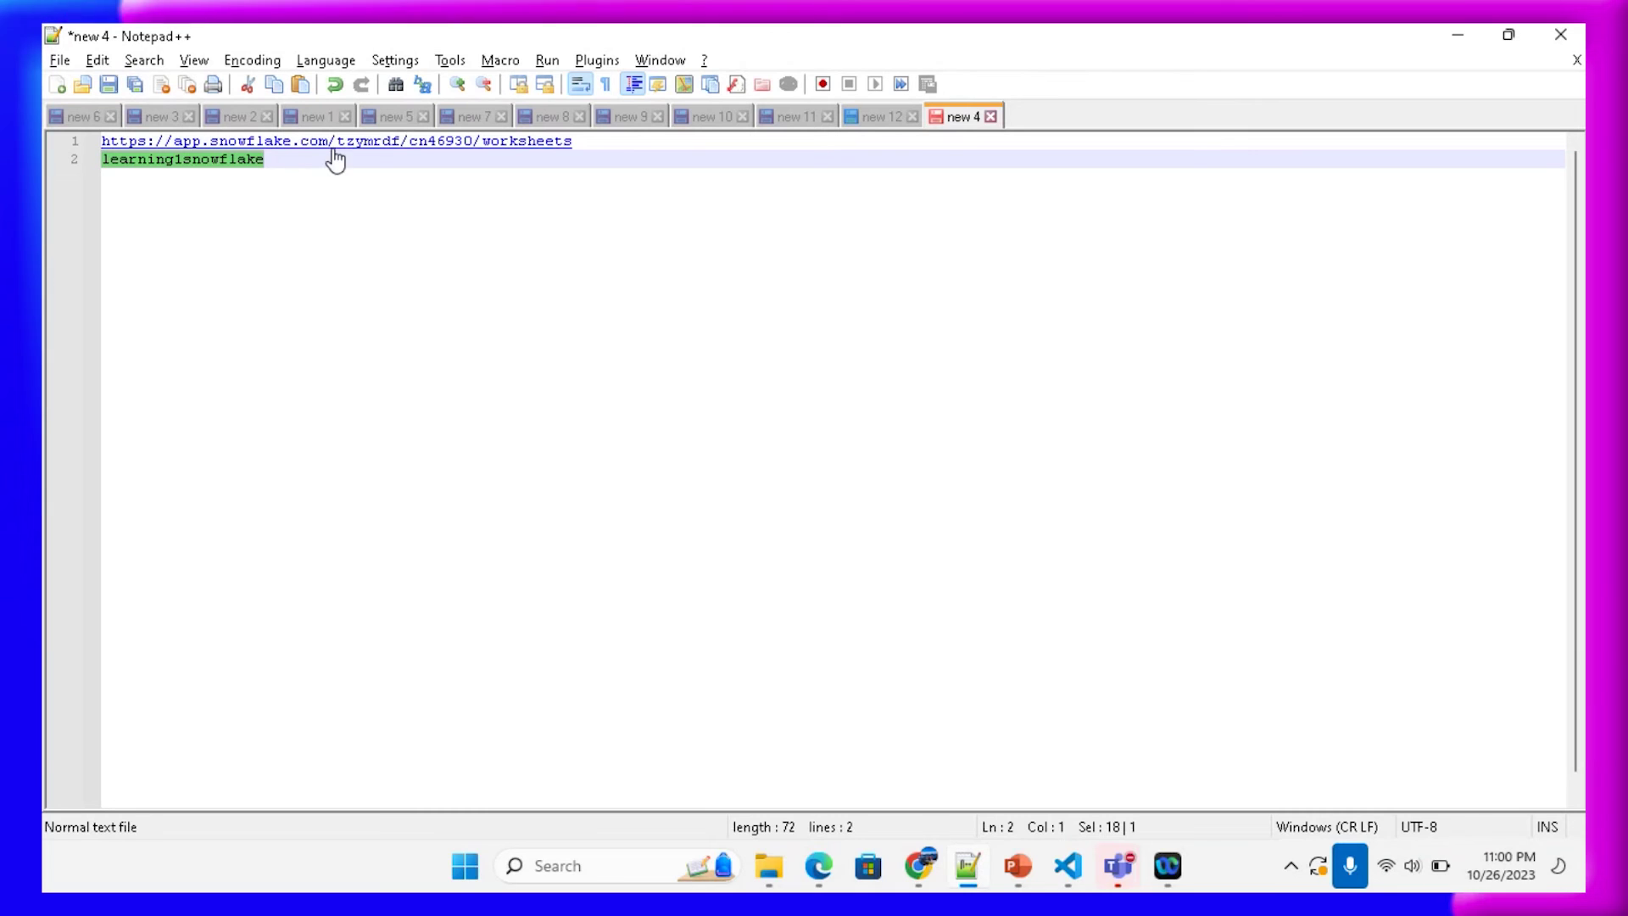
left_click(266, 160)
left_click_drag(266, 160, 111, 166)
key("ctrl+c")
key("alt+Tab")
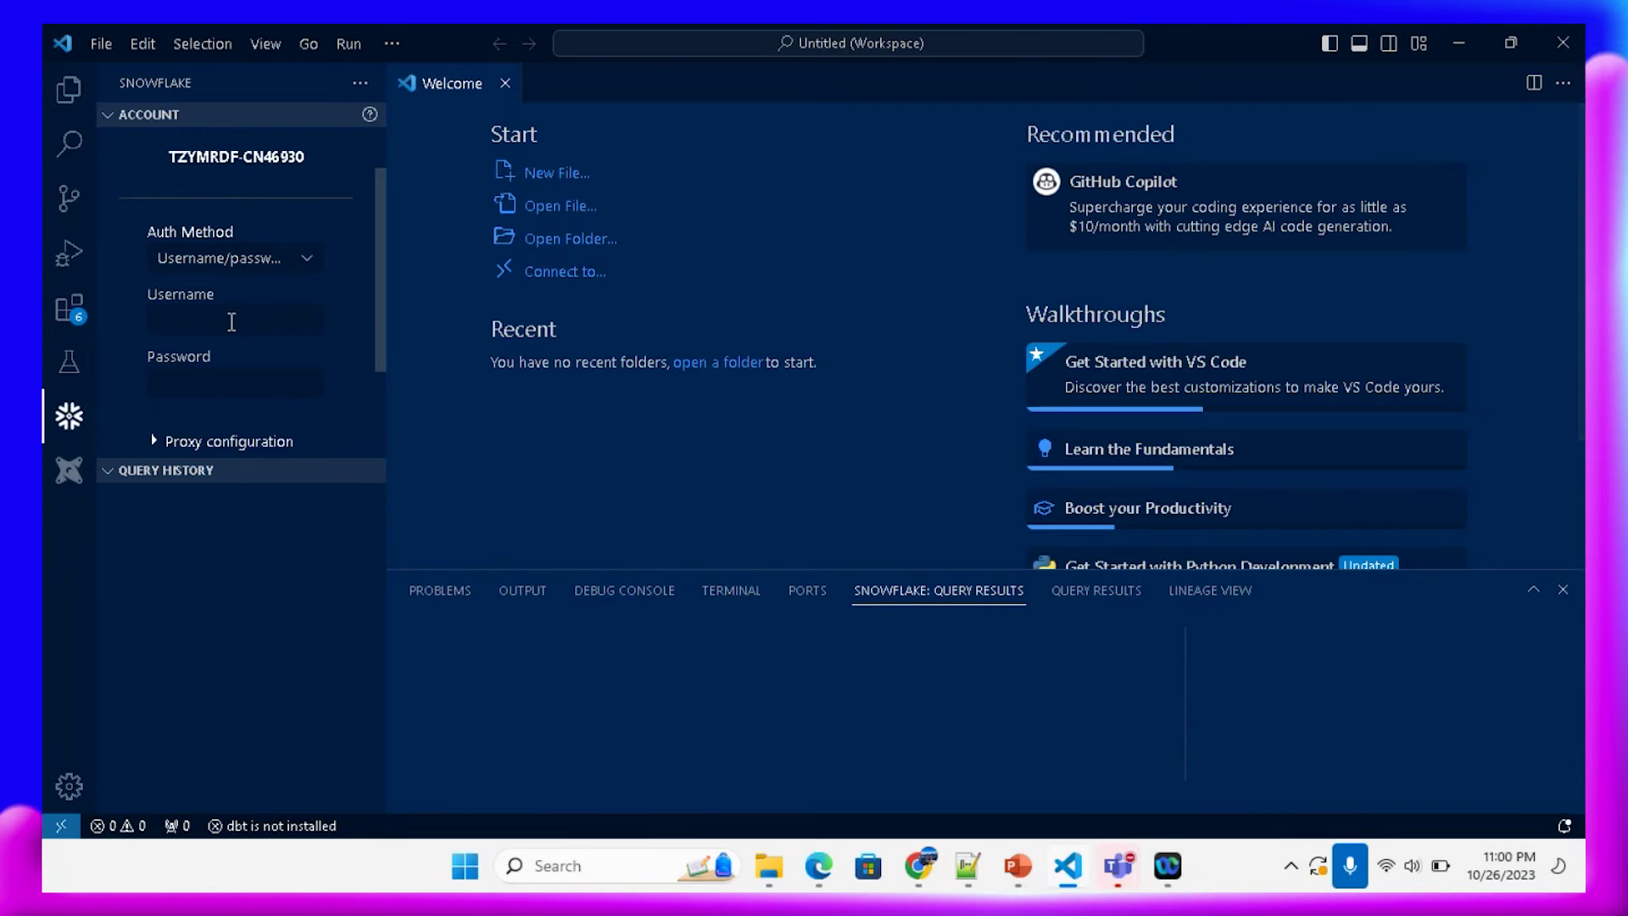
left_click(231, 322)
key("ctrl+v")
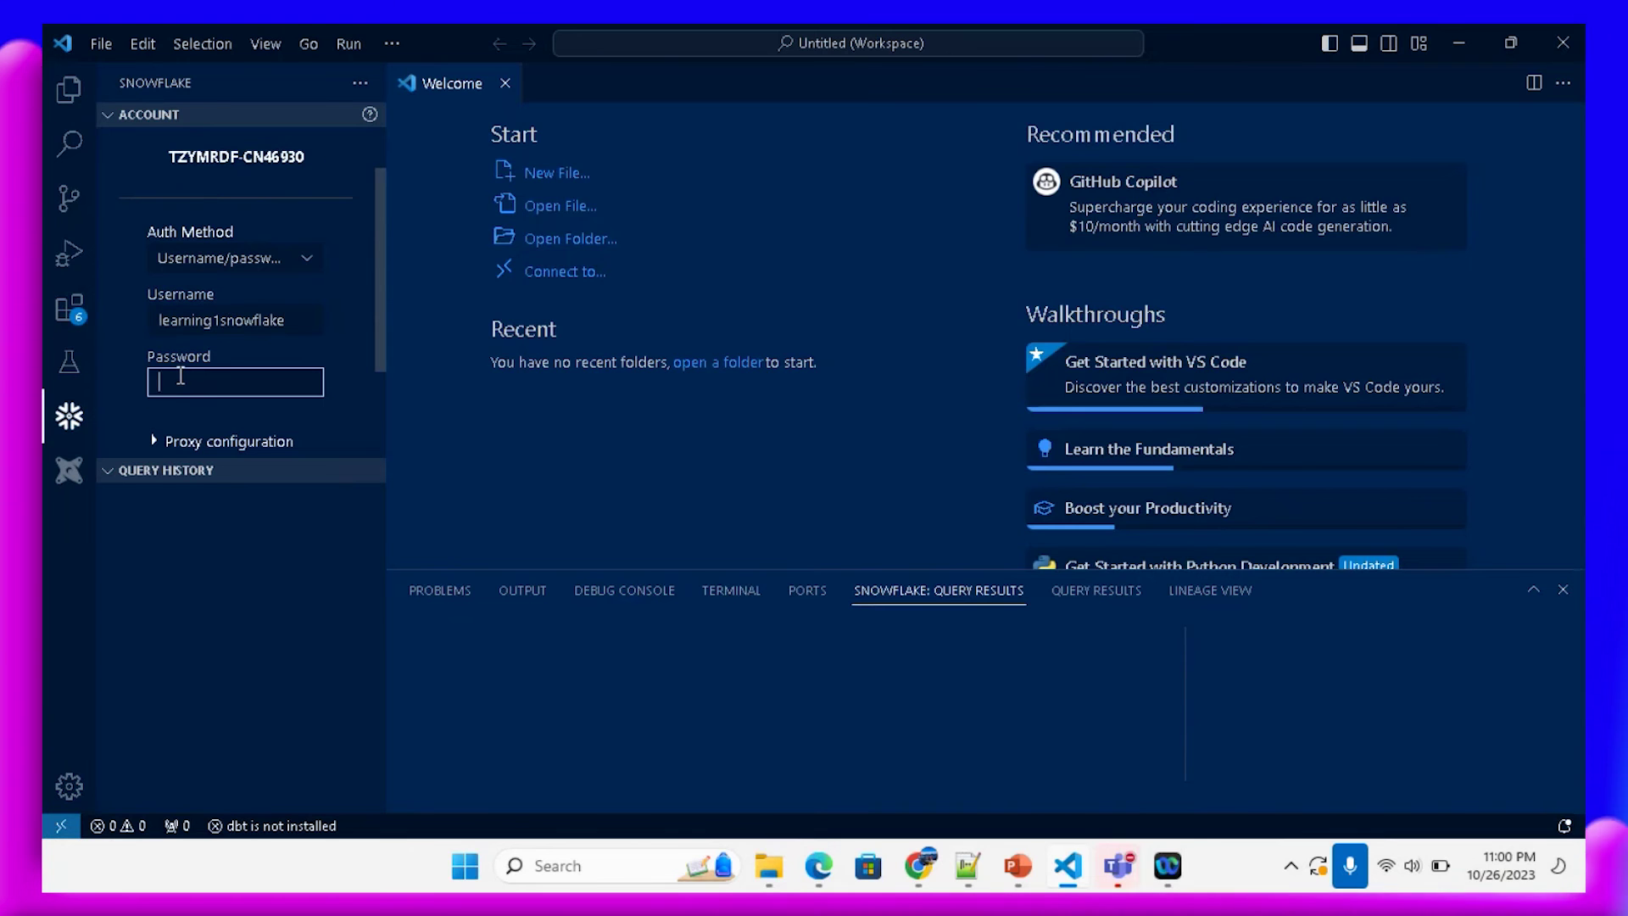
Step: Enter the account password and sign in to Snowflake
left_click(180, 373)
type("•••••••••••••")
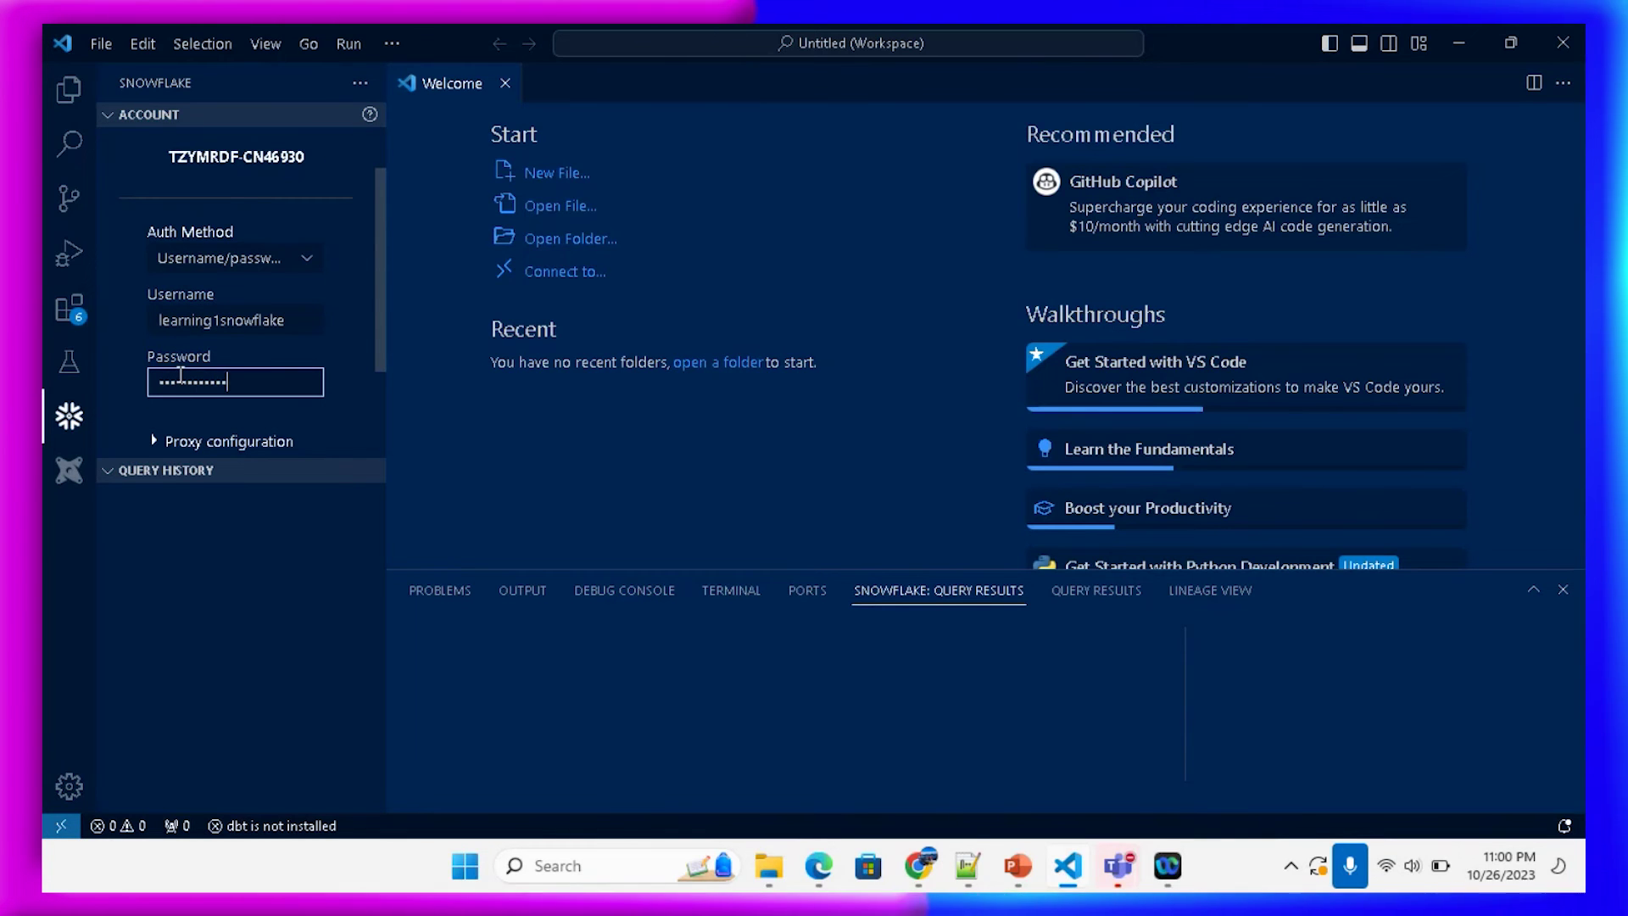
left_click_drag(380, 268, 369, 364)
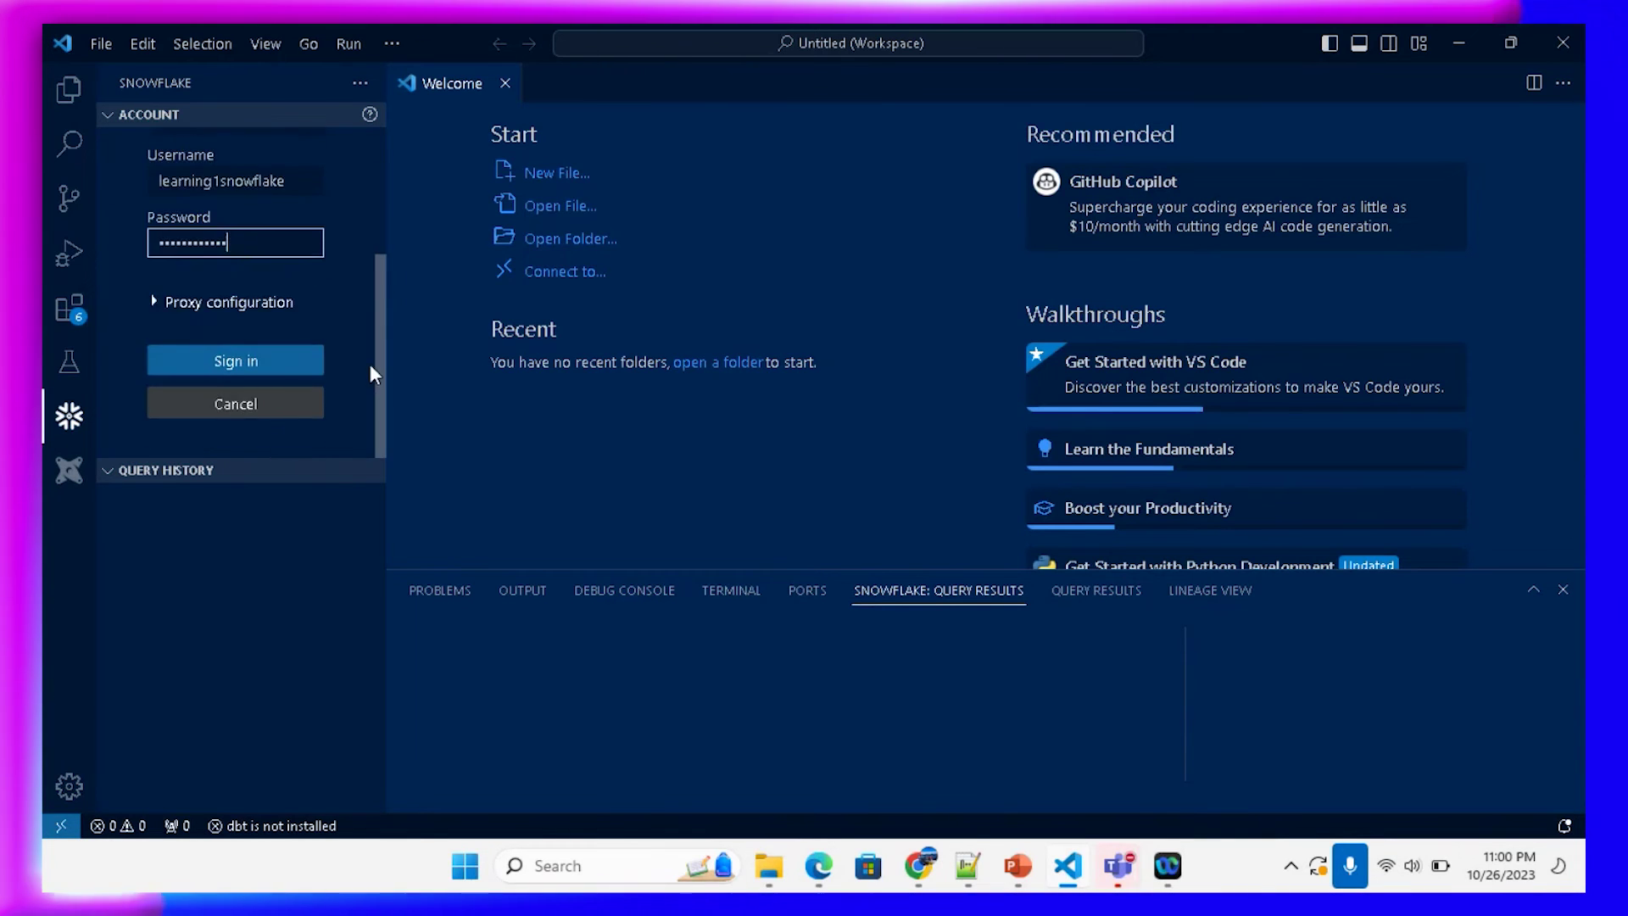
left_click(225, 361)
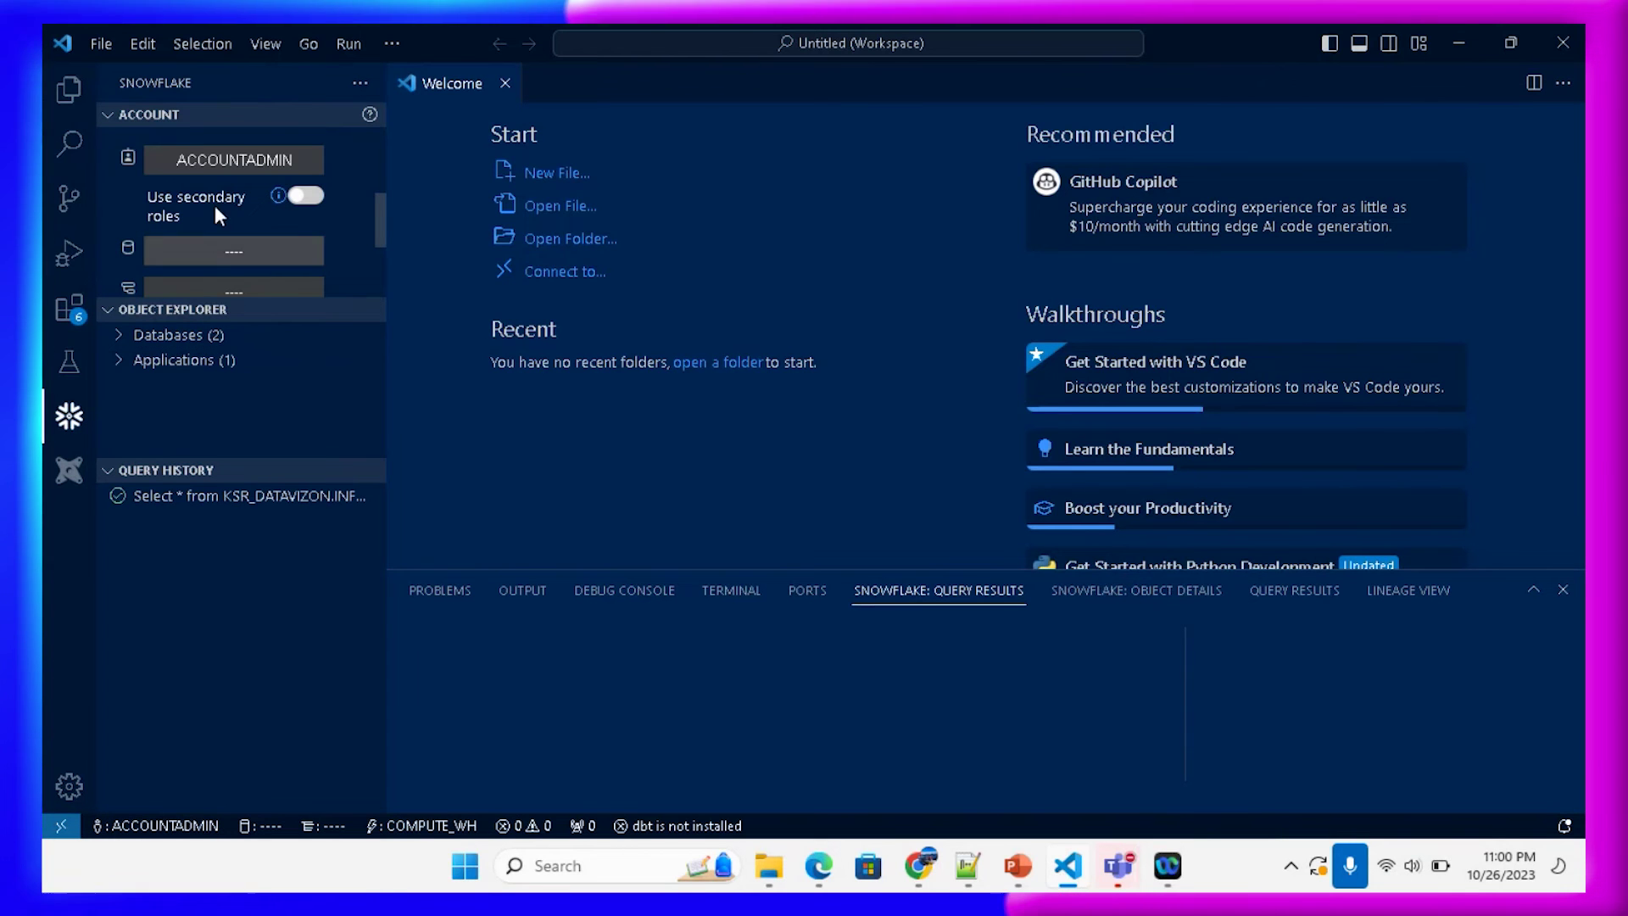
Step: Compare the account connected in the extension with the one in the Snowflake web interface, and return to VS Code
left_click_drag(381, 217, 383, 177)
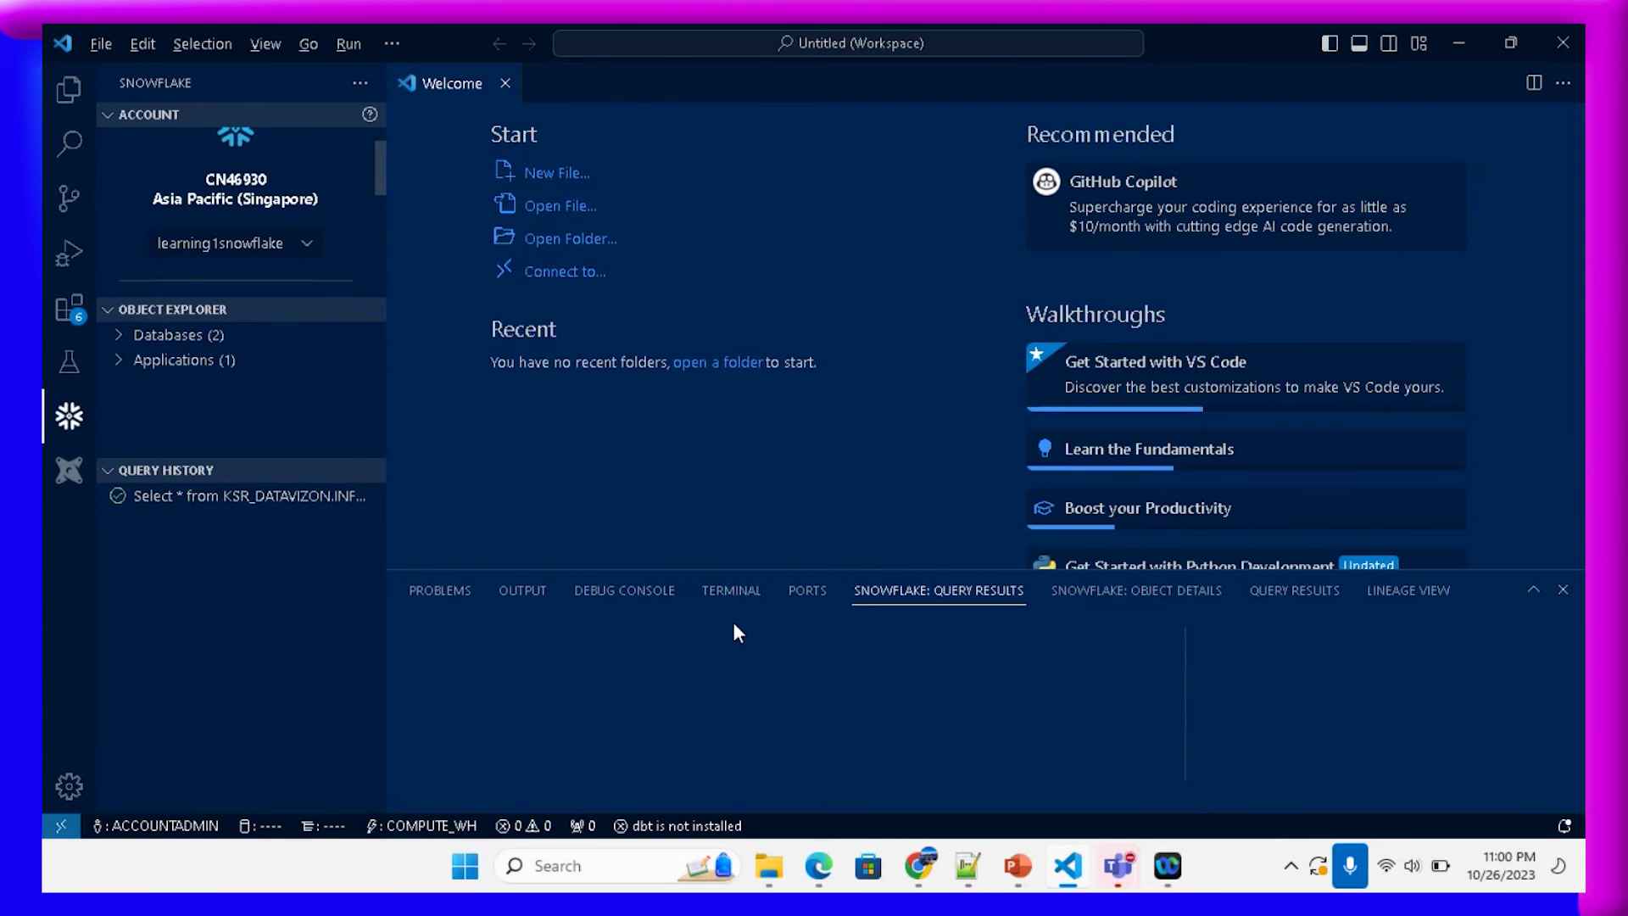
key("alt+Tab")
key("alt+Tab")
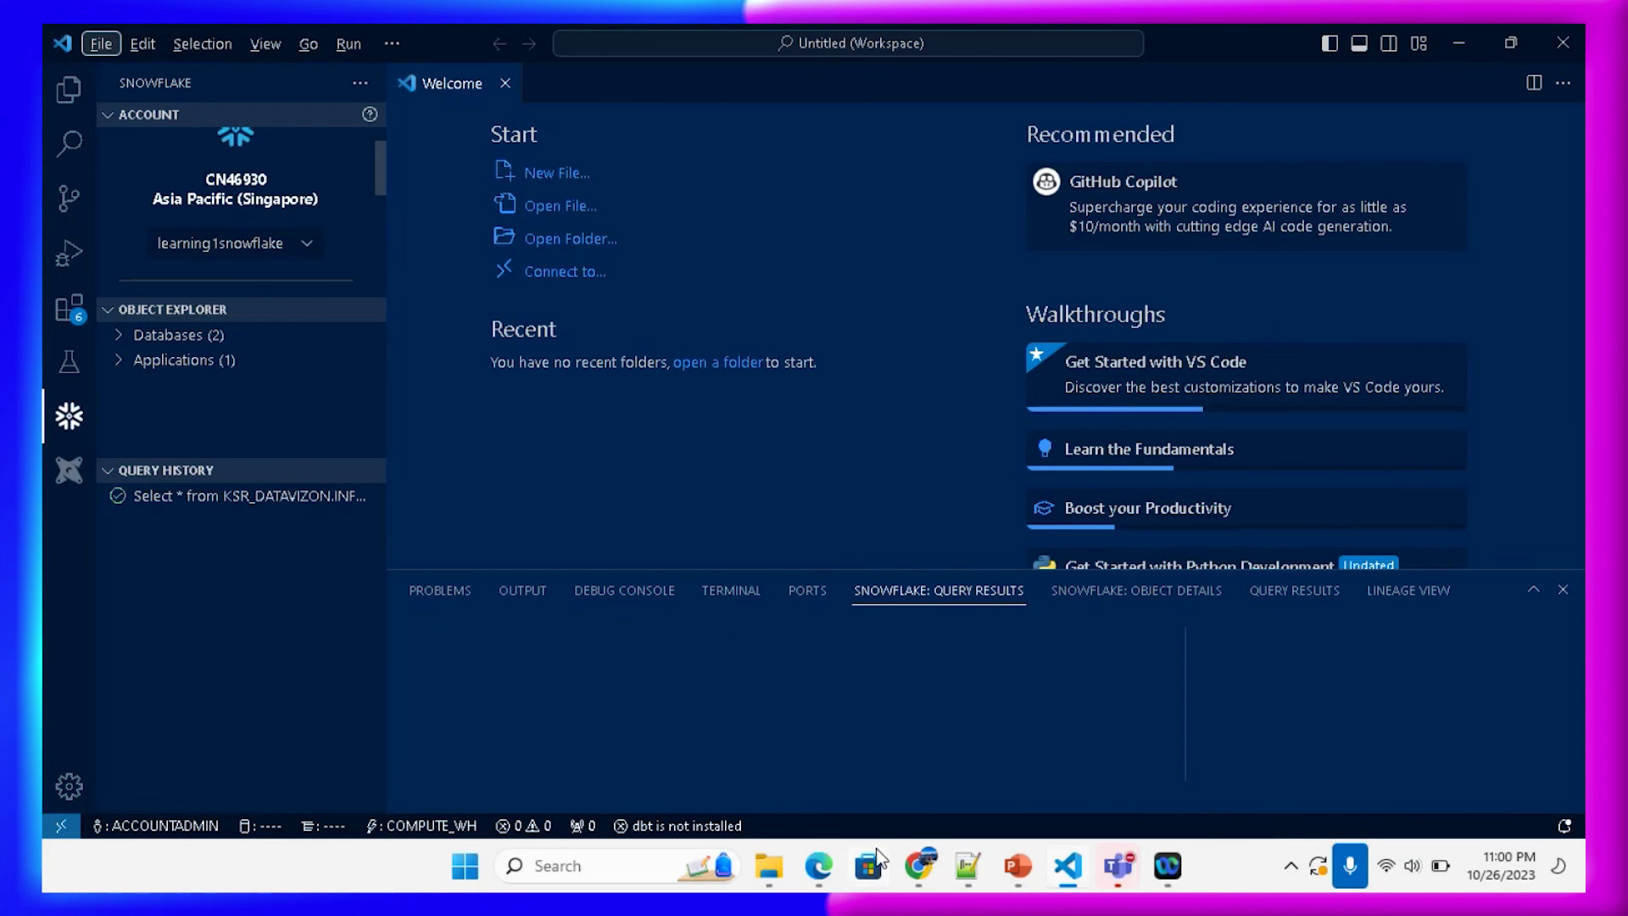
mouse_move(919, 865)
left_click(1045, 701)
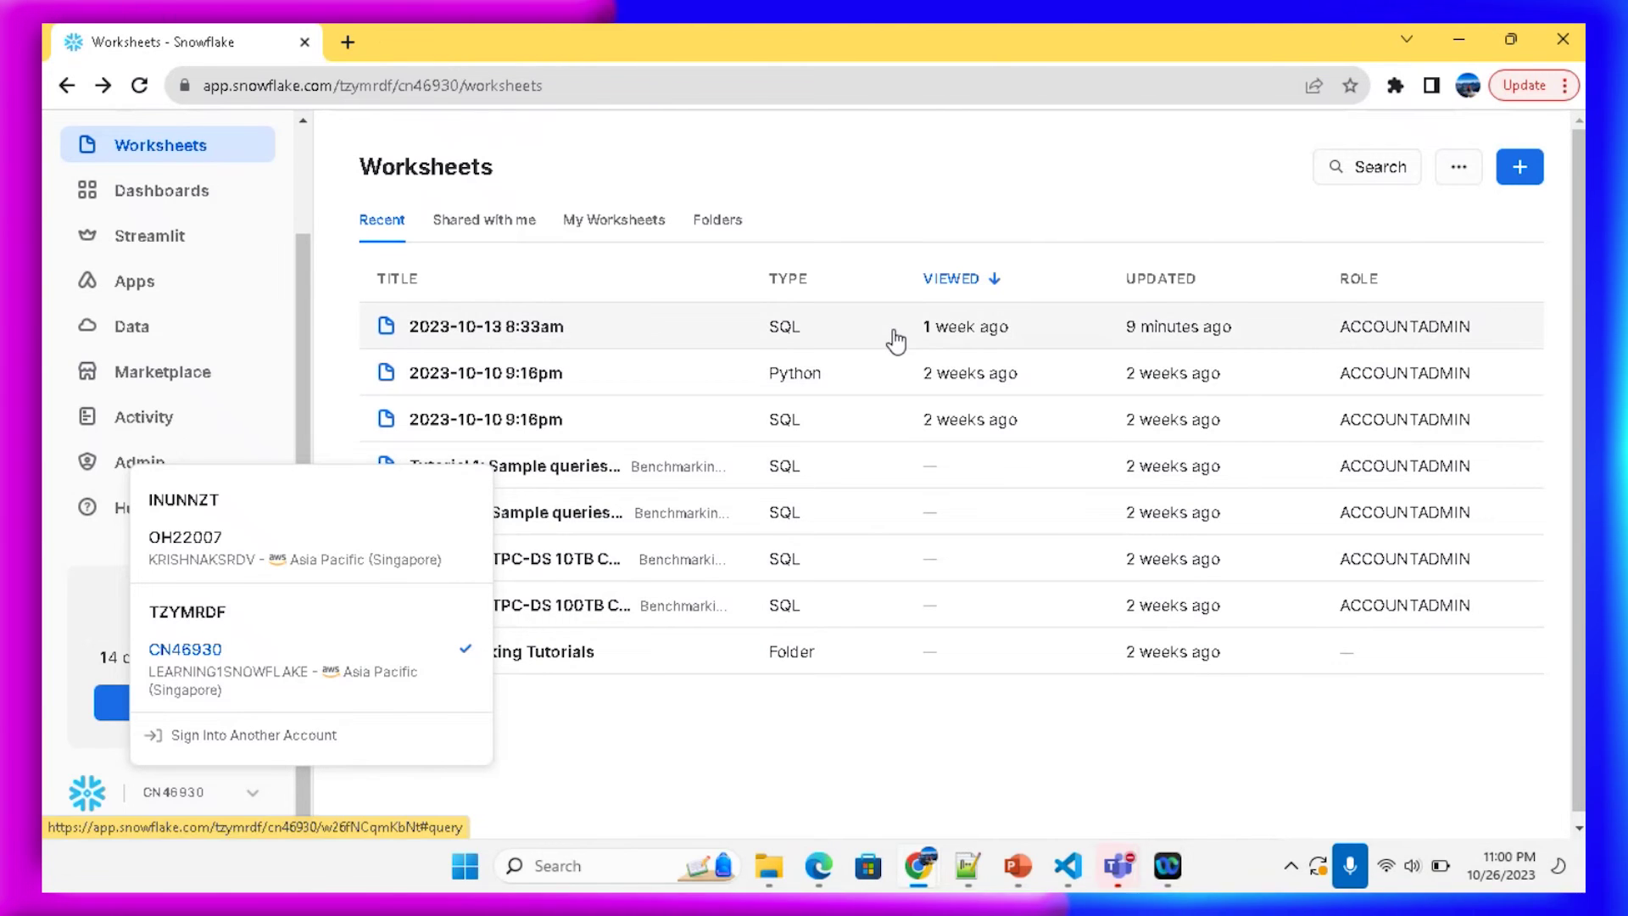
key("alt+Tab")
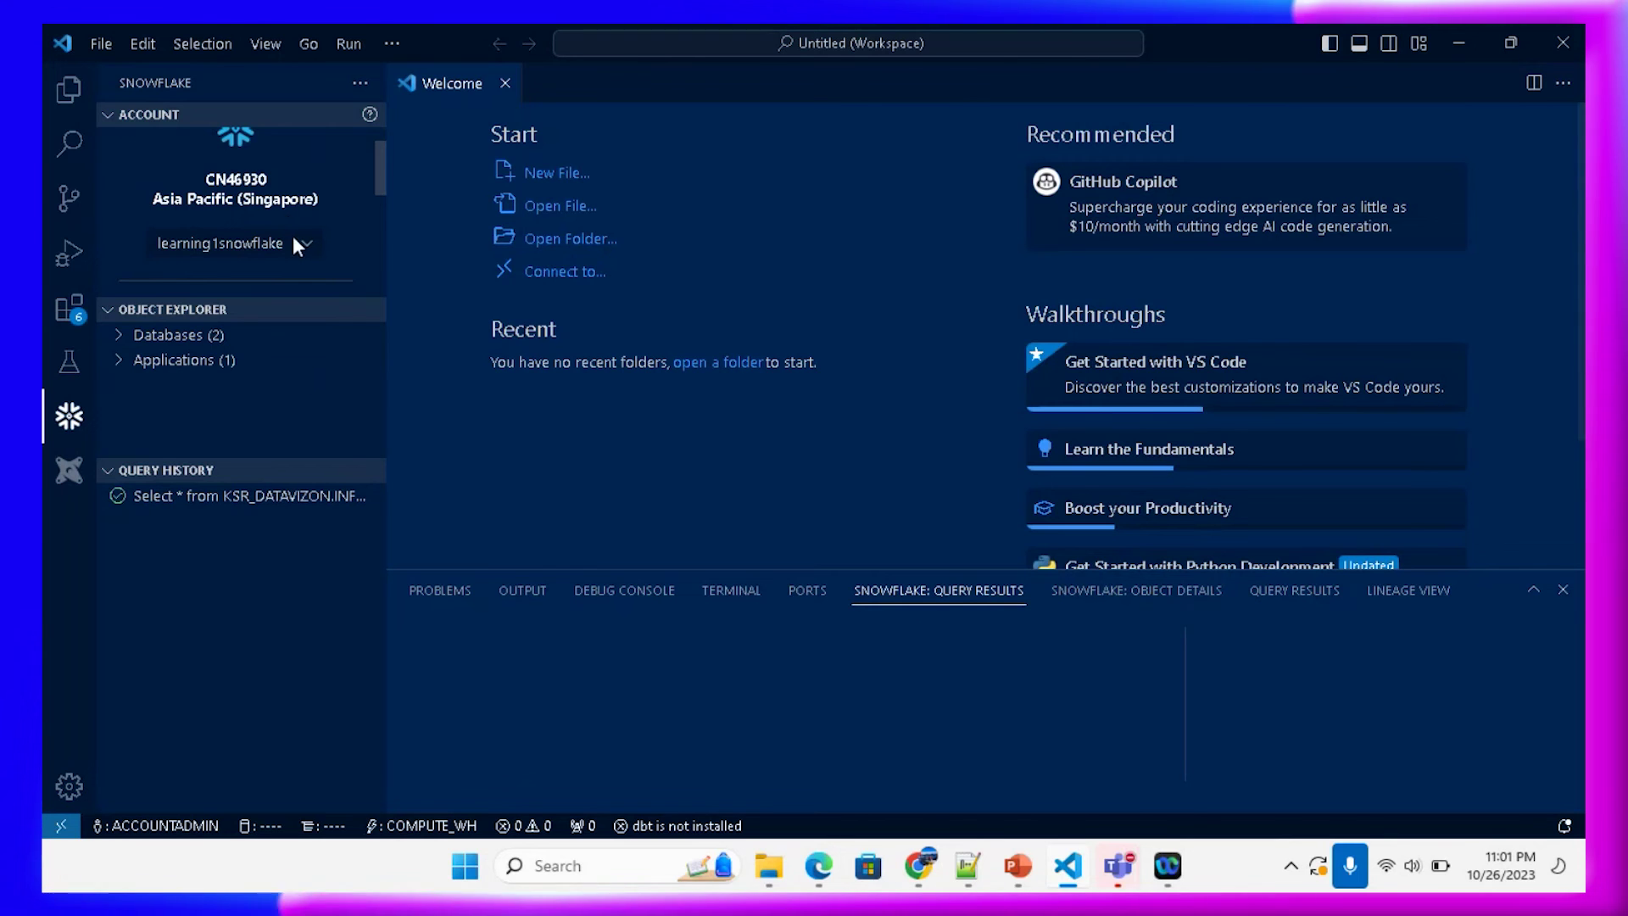
Step: Look through the role and schema selectors and set the session database to KSR_DATAVIZON
left_click_drag(378, 170, 384, 216)
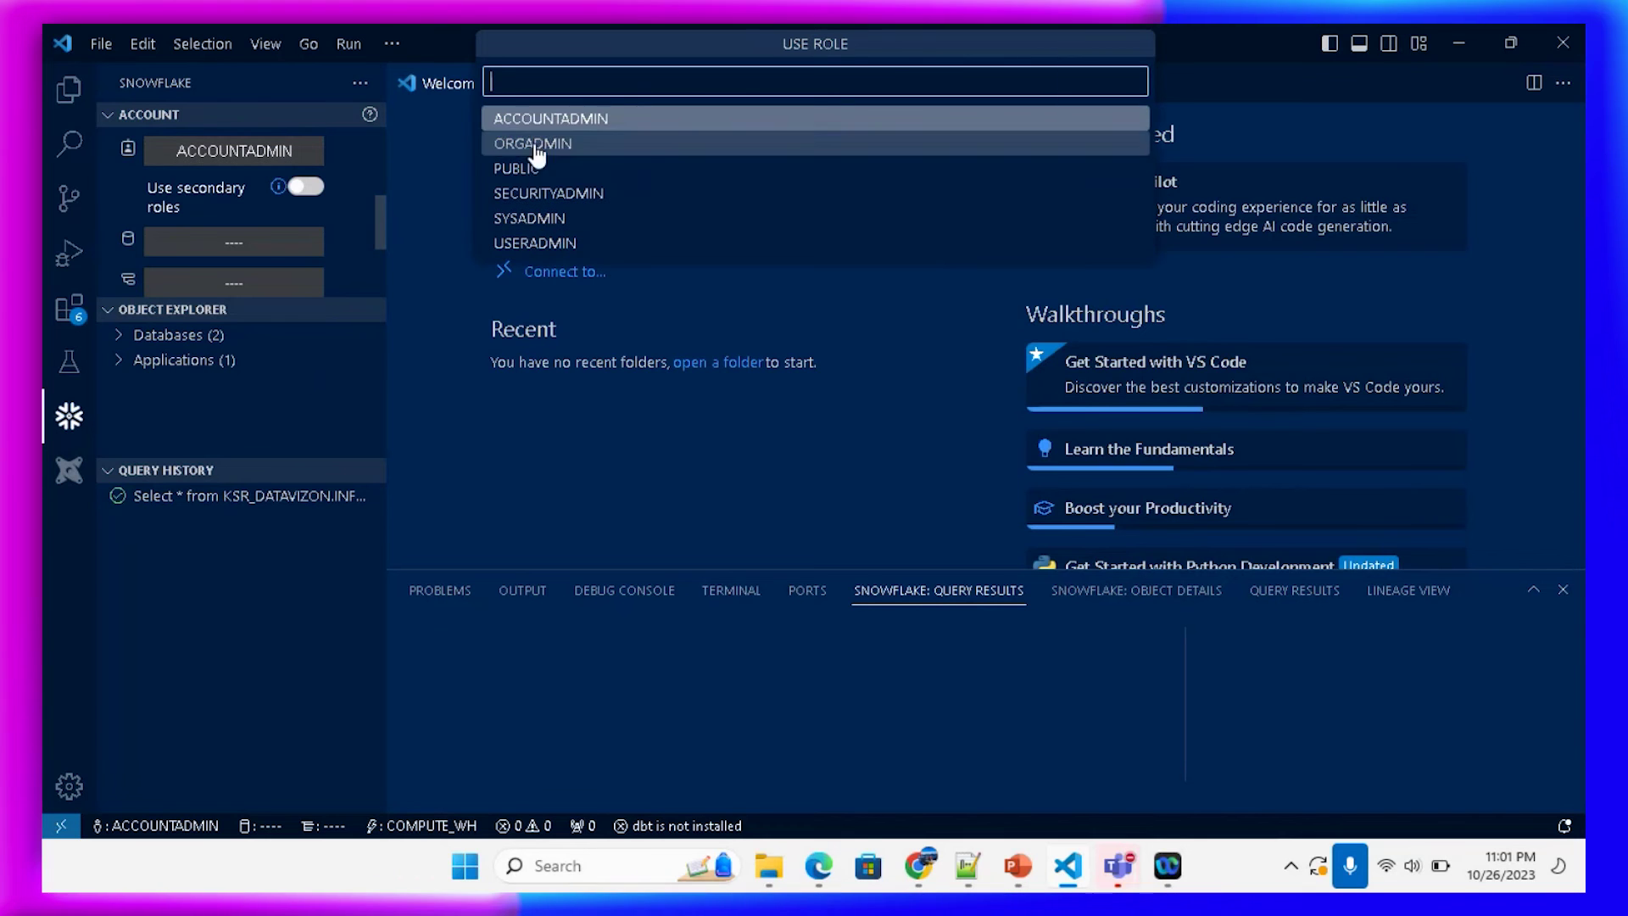
left_click(246, 261)
left_click(246, 261)
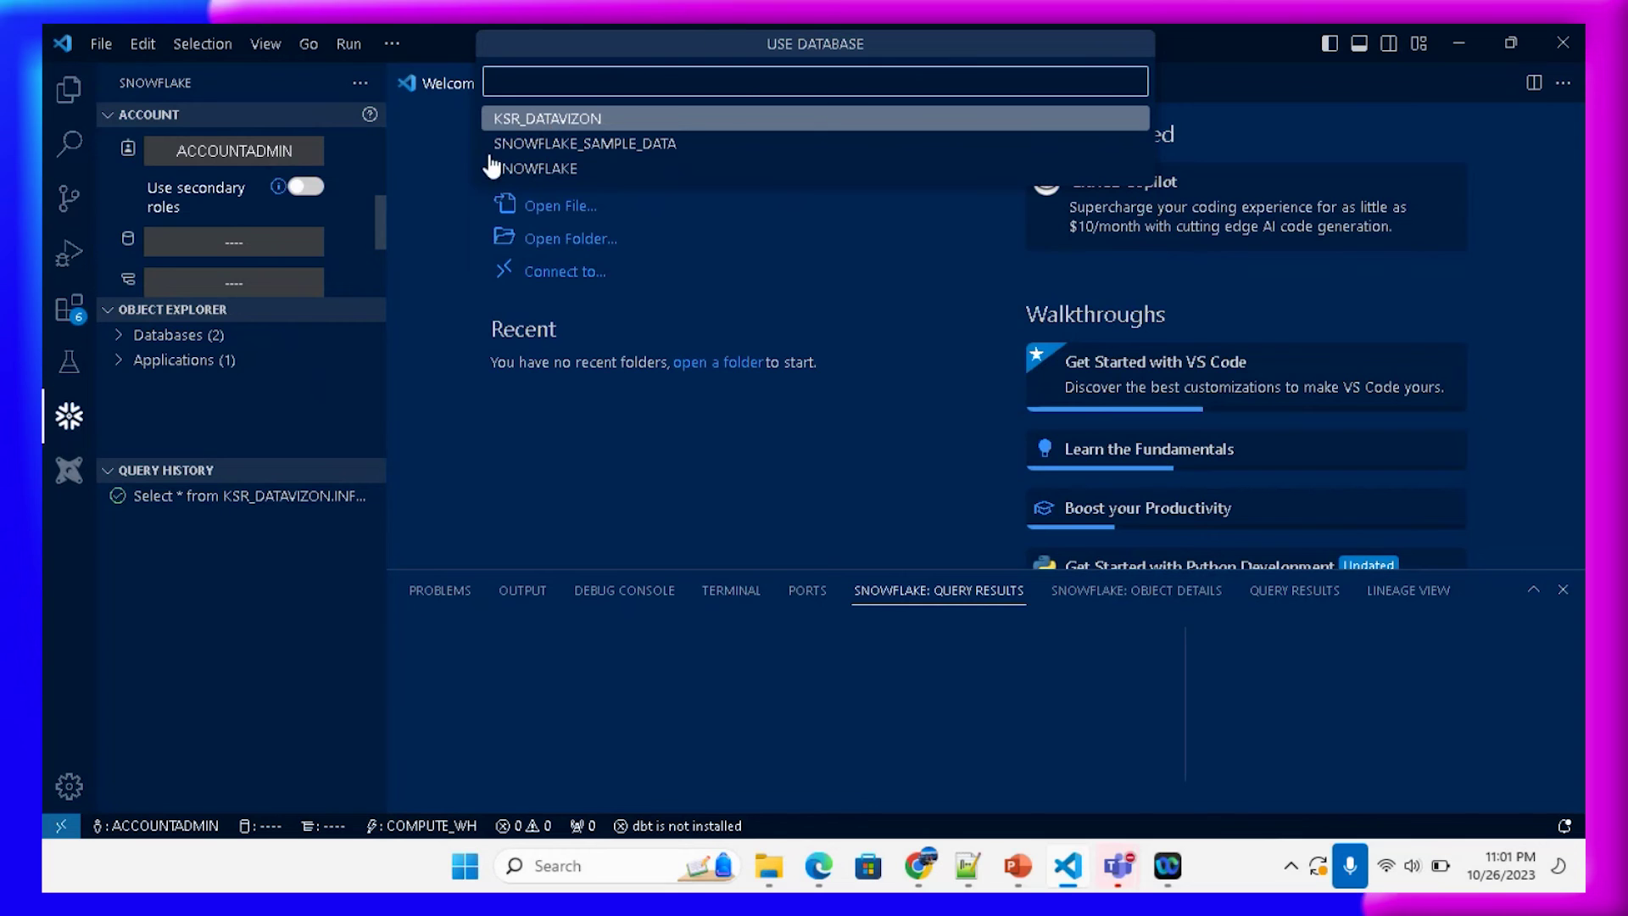
left_click(252, 293)
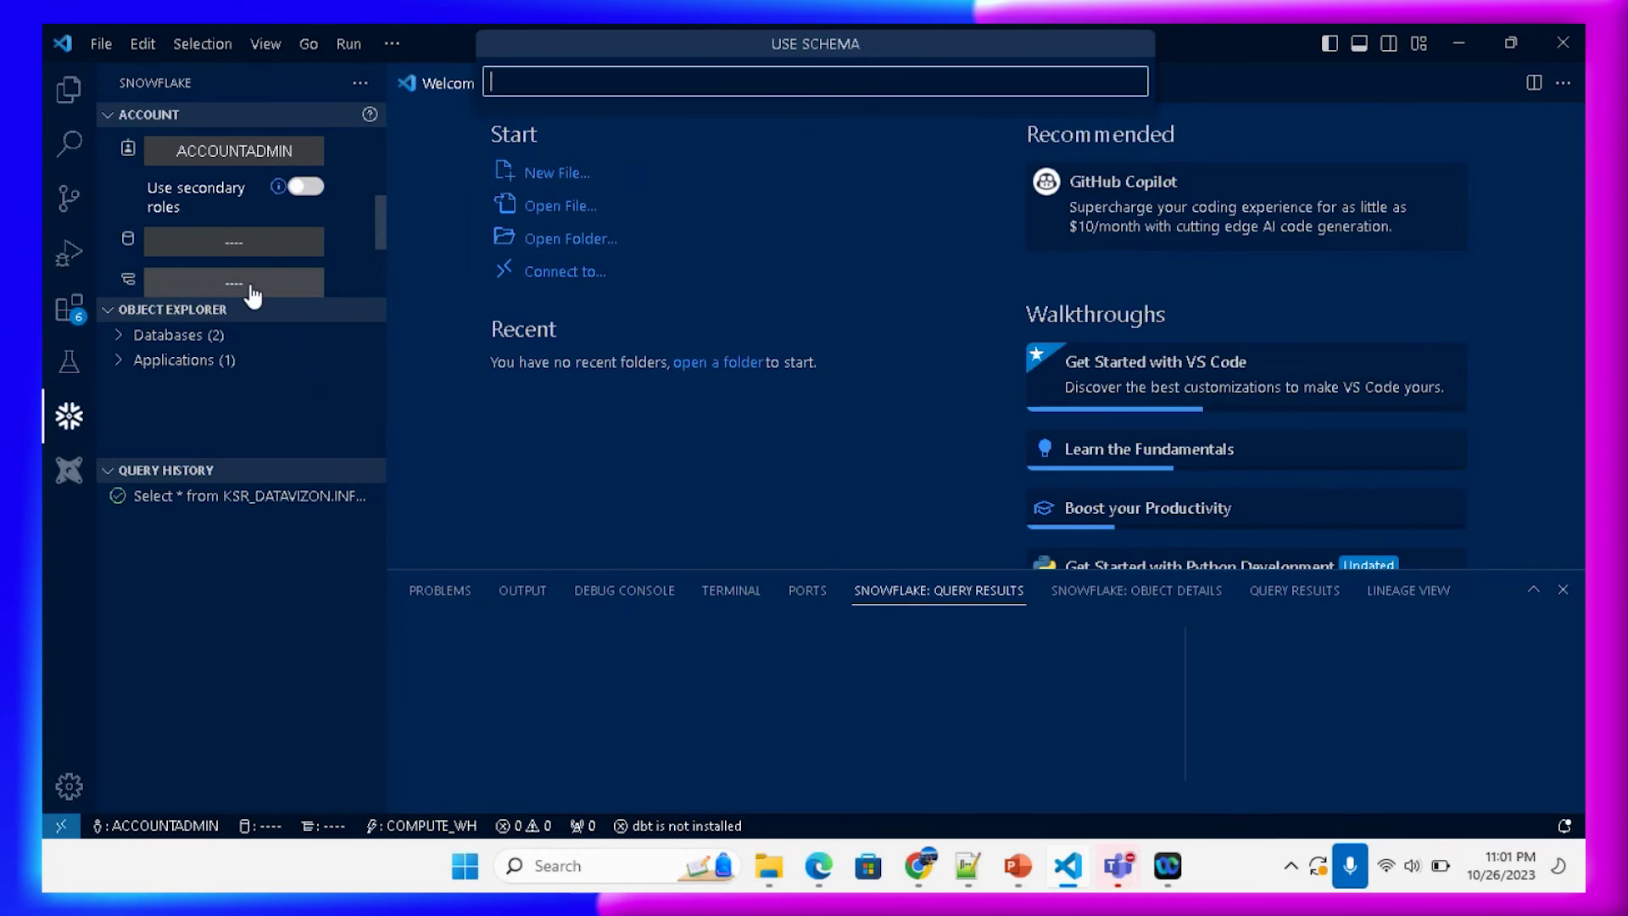
left_click(254, 262)
left_click(236, 260)
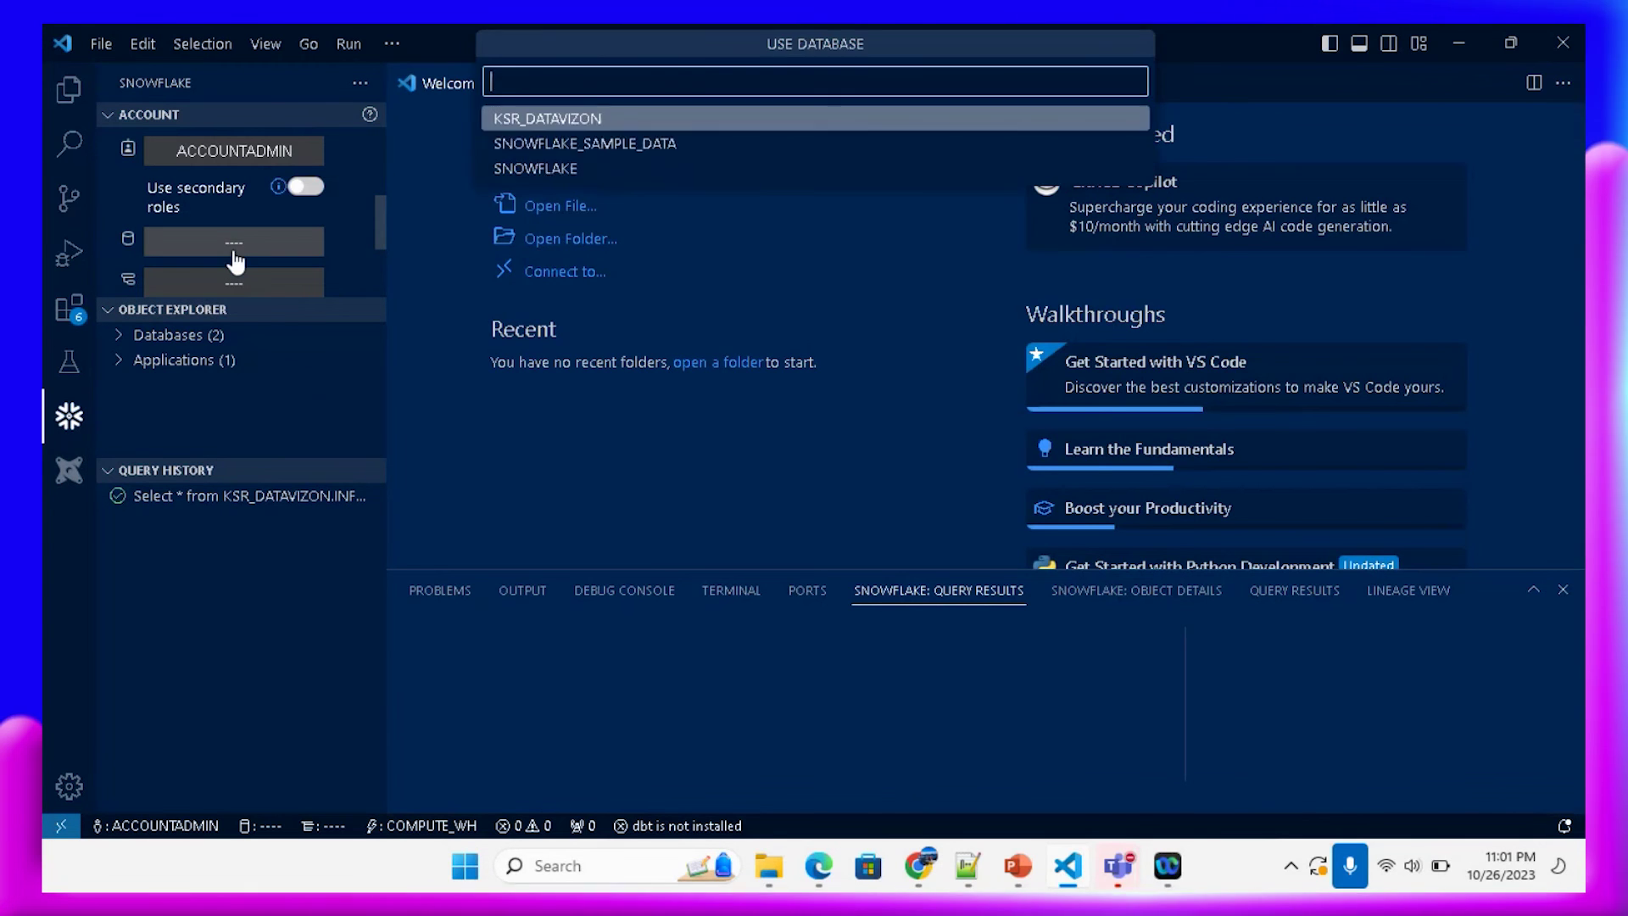
left_click(637, 120)
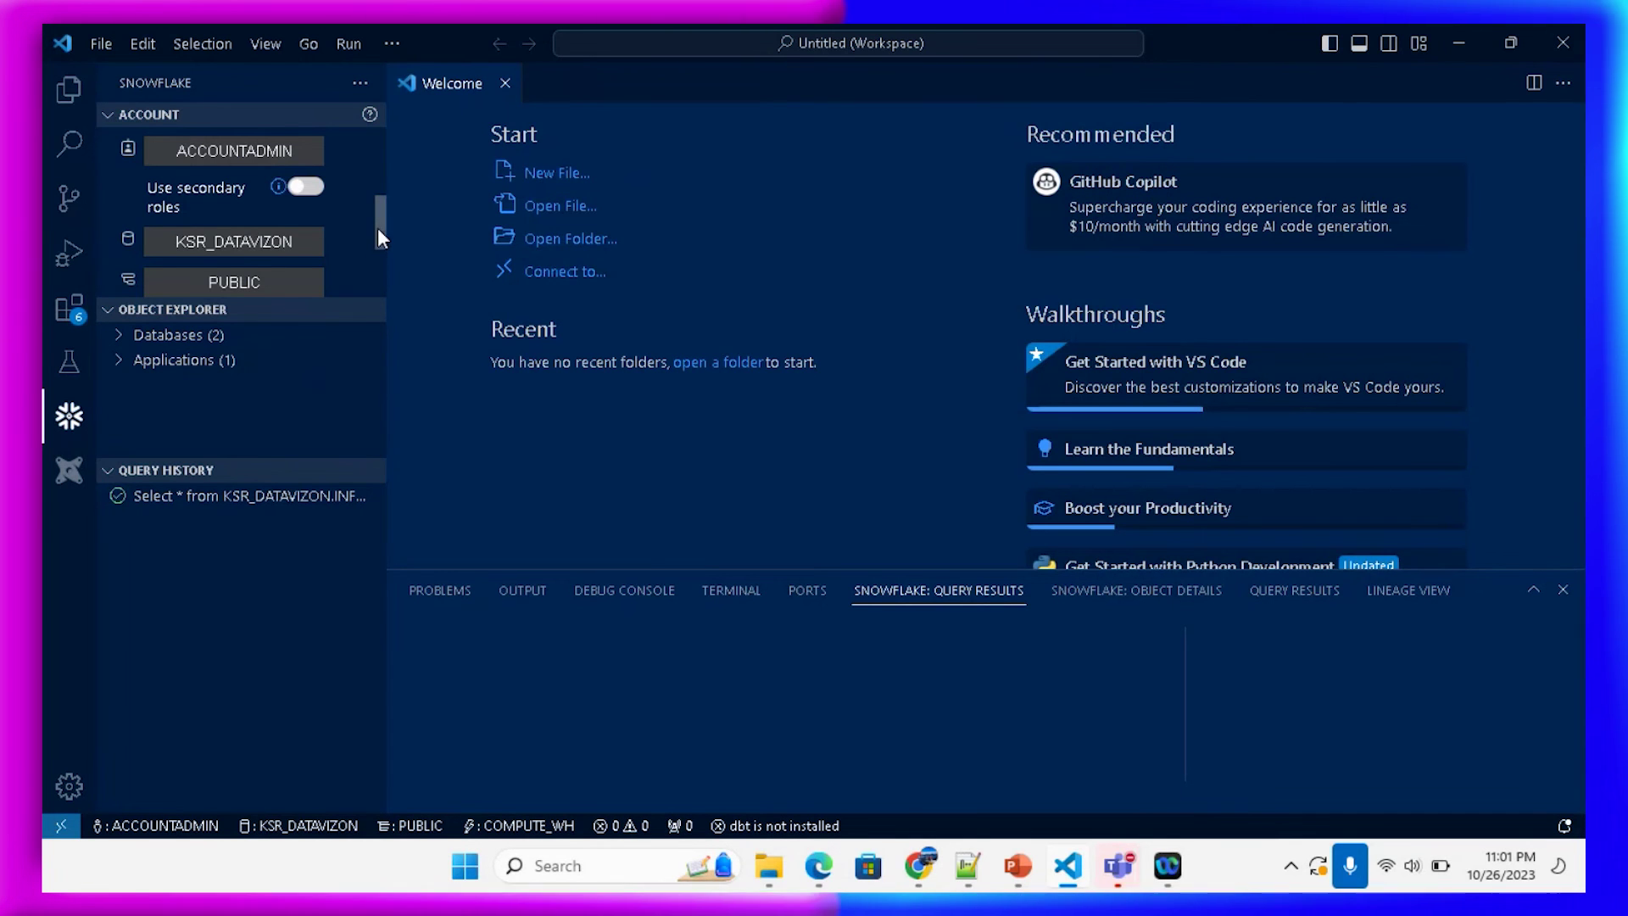
Step: Set the session schema to INFORMATION_SCHEMA
left_click_drag(379, 231, 379, 247)
left_click(274, 242)
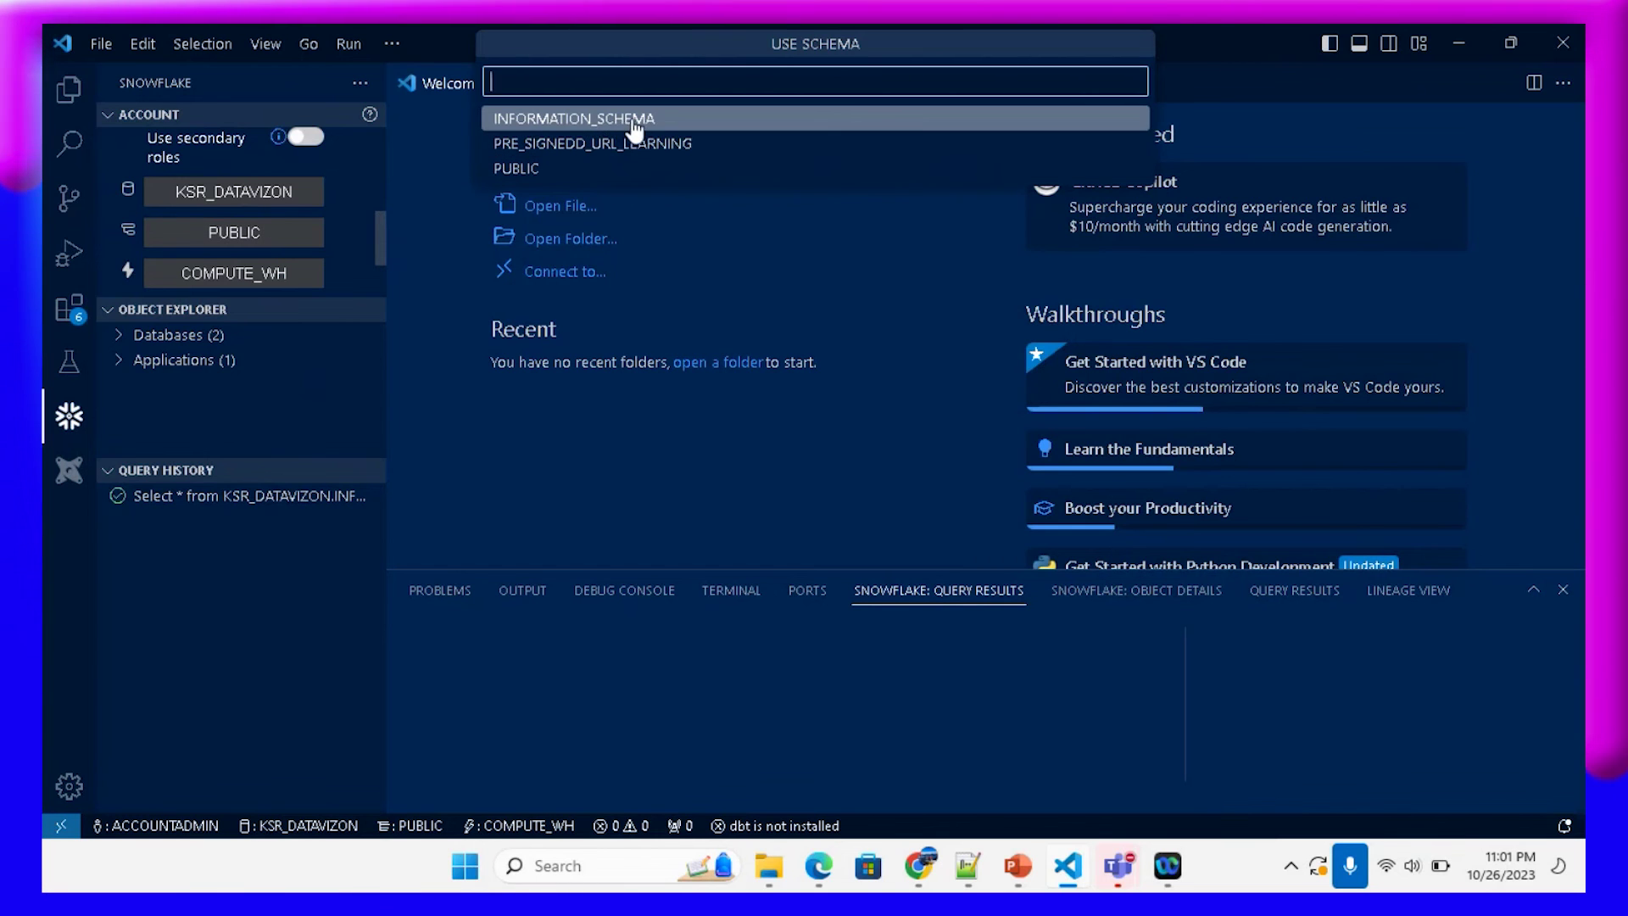
left_click(632, 121)
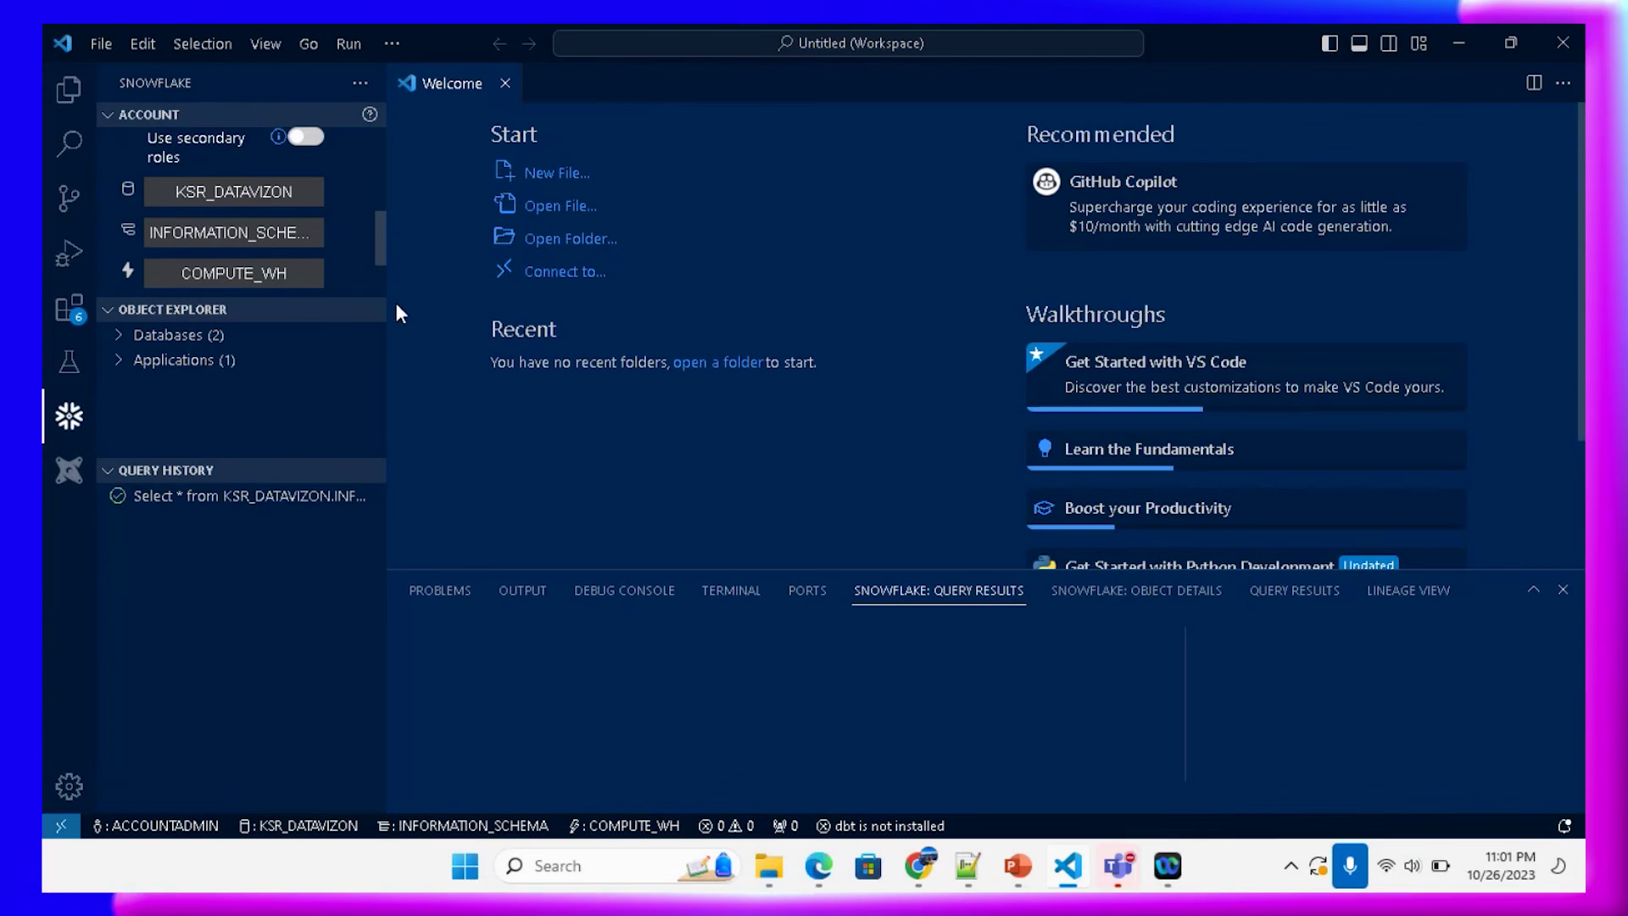
Step: Expand Databases and SNOWFLAKE_SAMPLE_DATA in the object explorer and look through its schemas
left_click(115, 347)
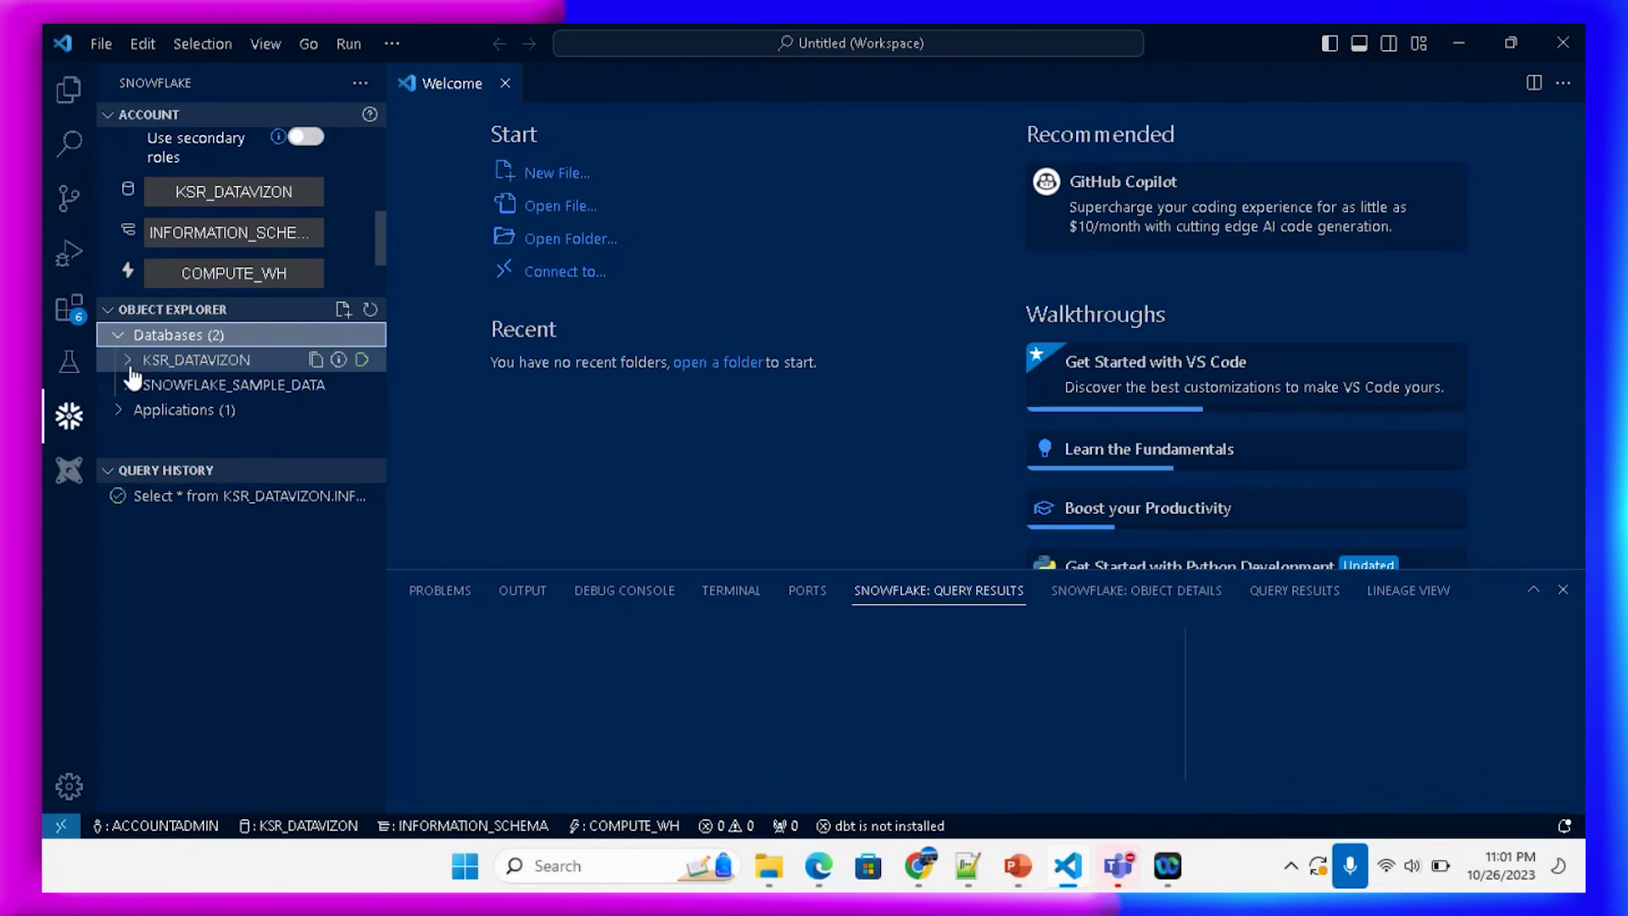
left_click(131, 388)
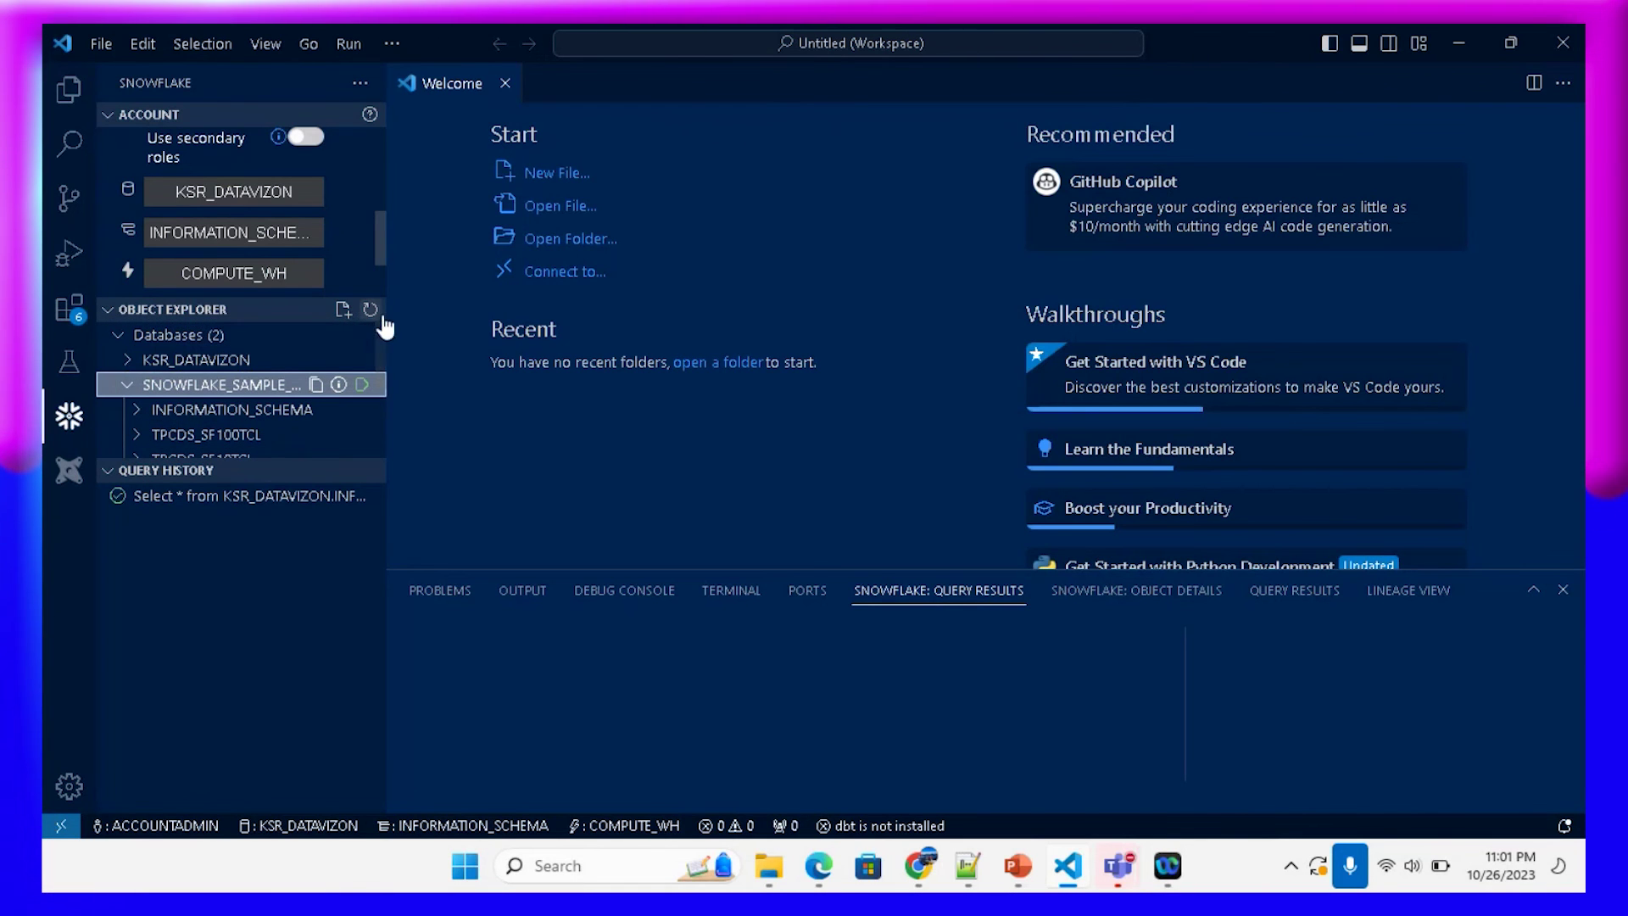
left_click_drag(381, 334, 375, 369)
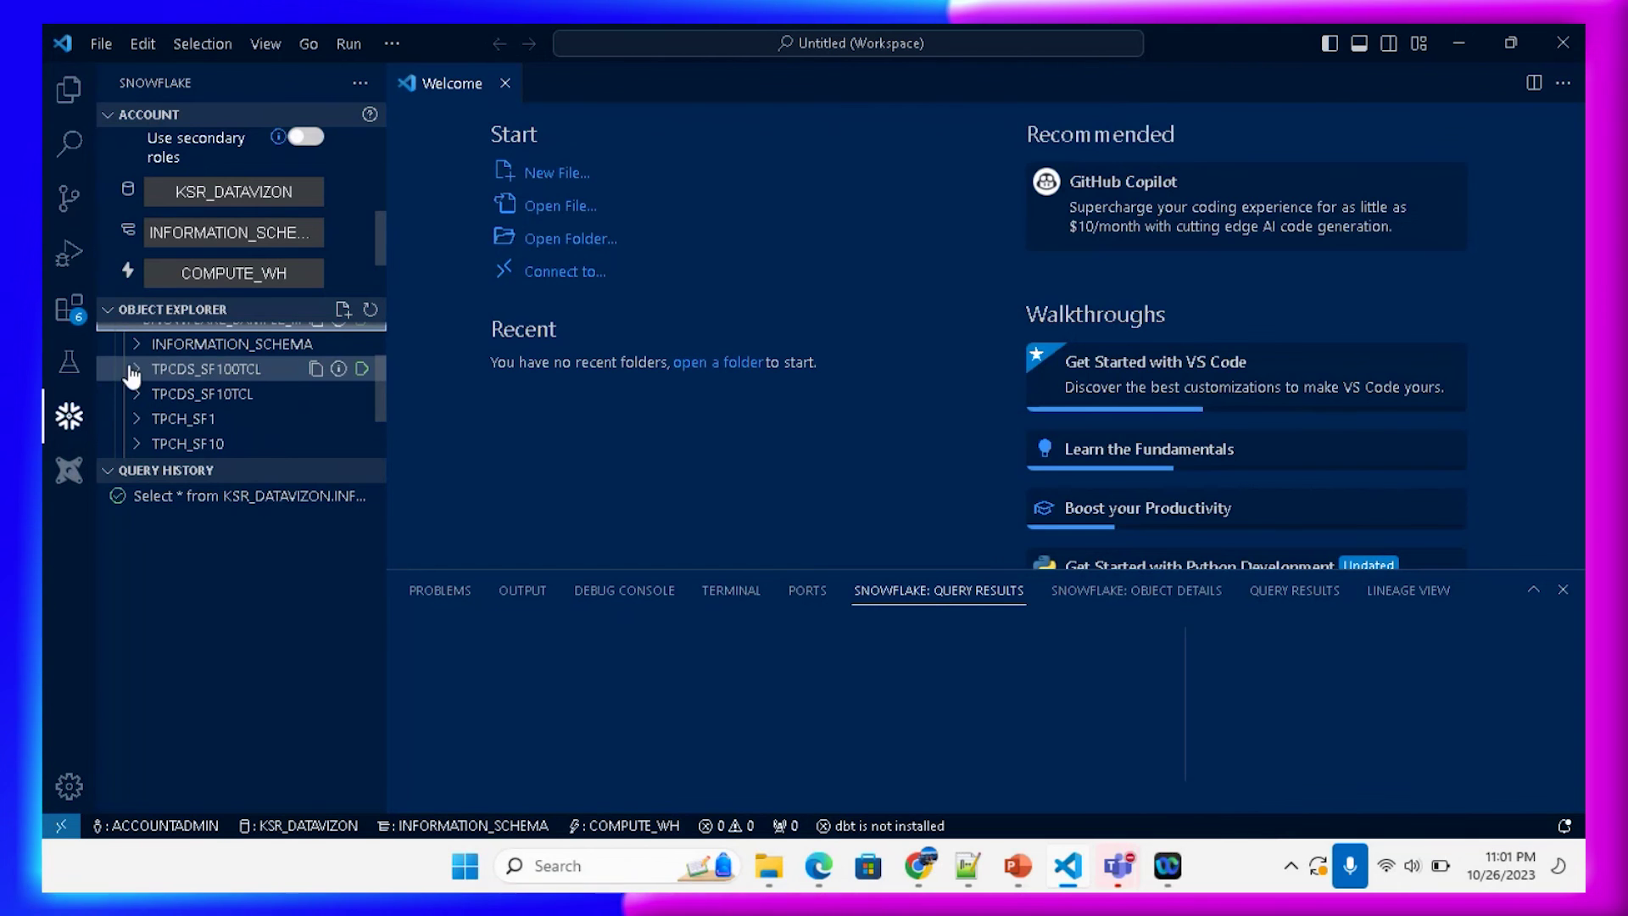
Step: Copy the full name of the TPCDS_SF100TCL schema and create a new Snowflake SQL file
left_click(316, 370)
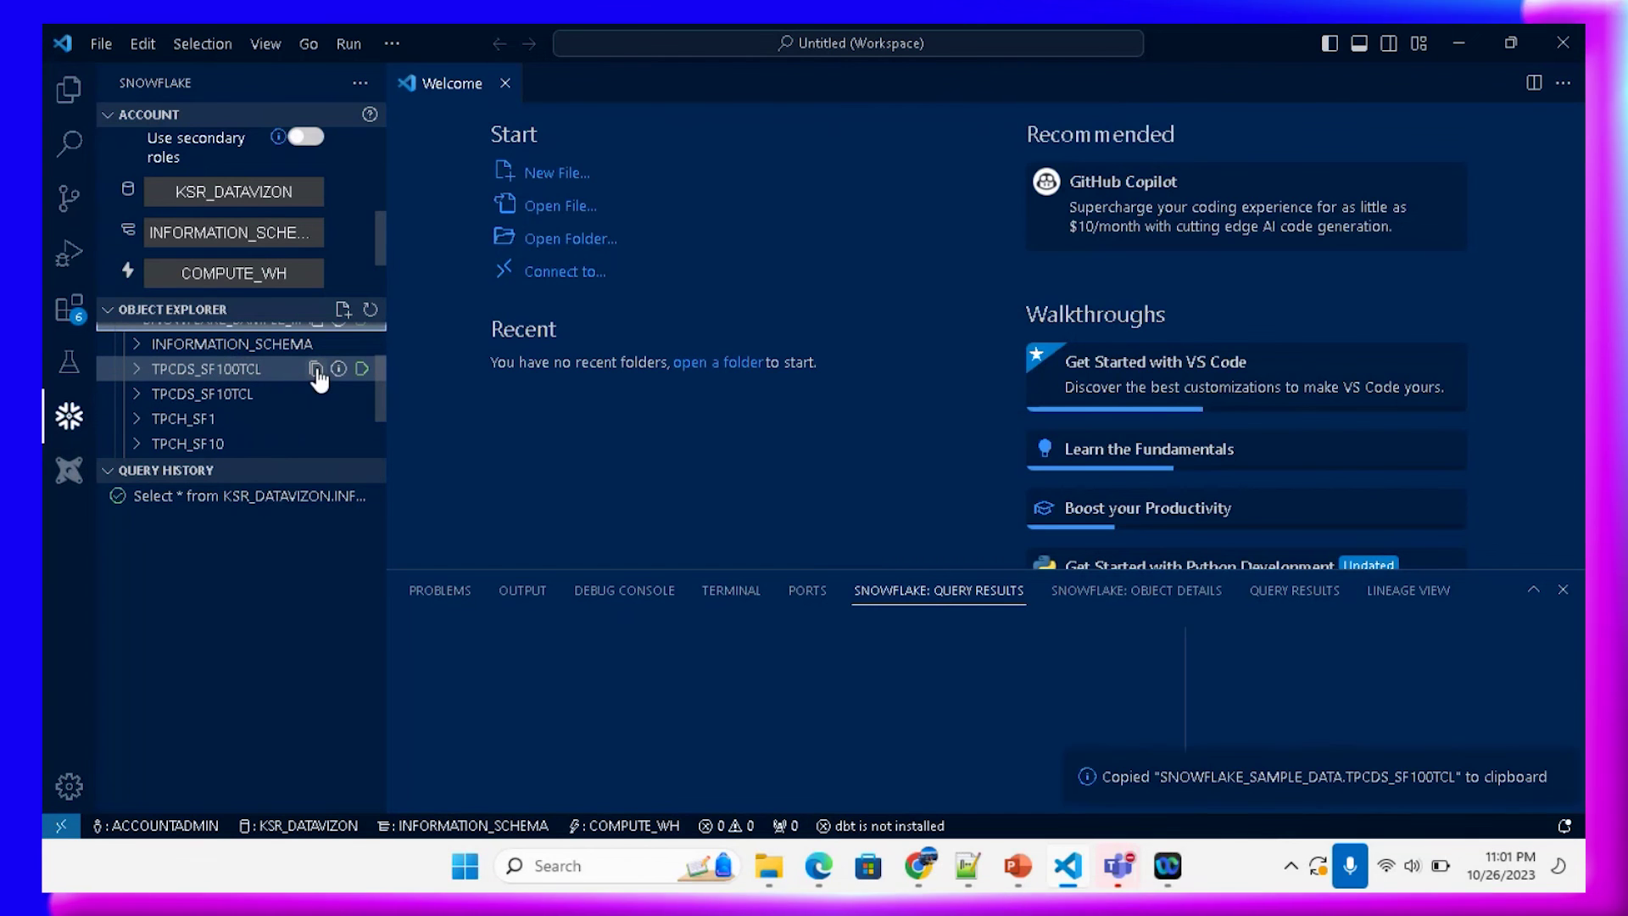
left_click(540, 172)
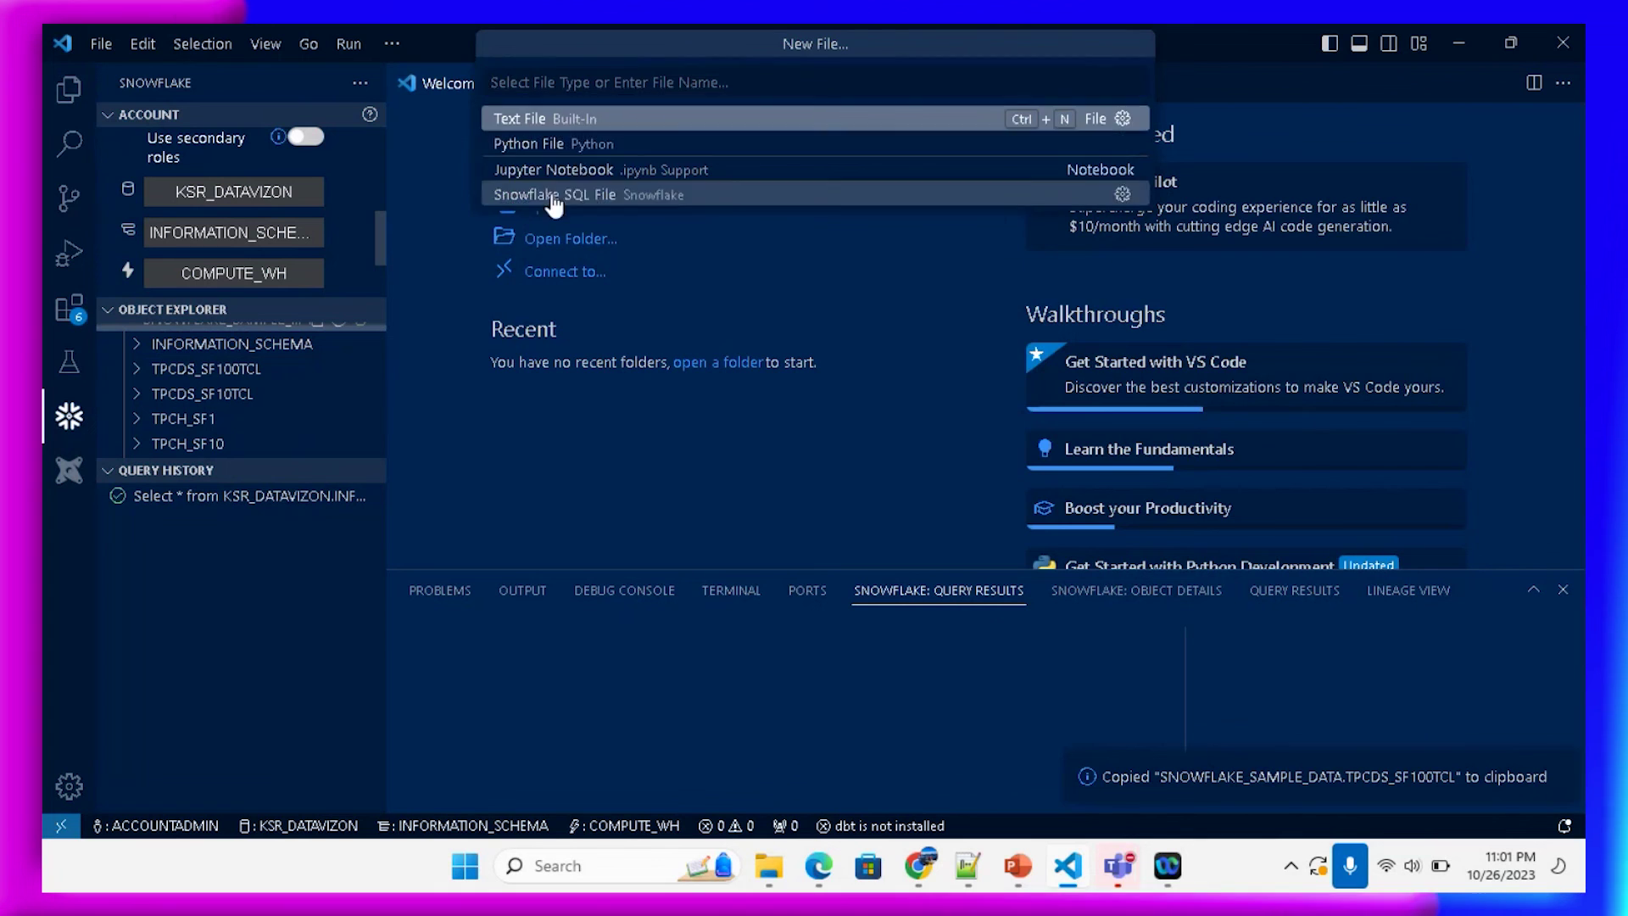
left_click(593, 194)
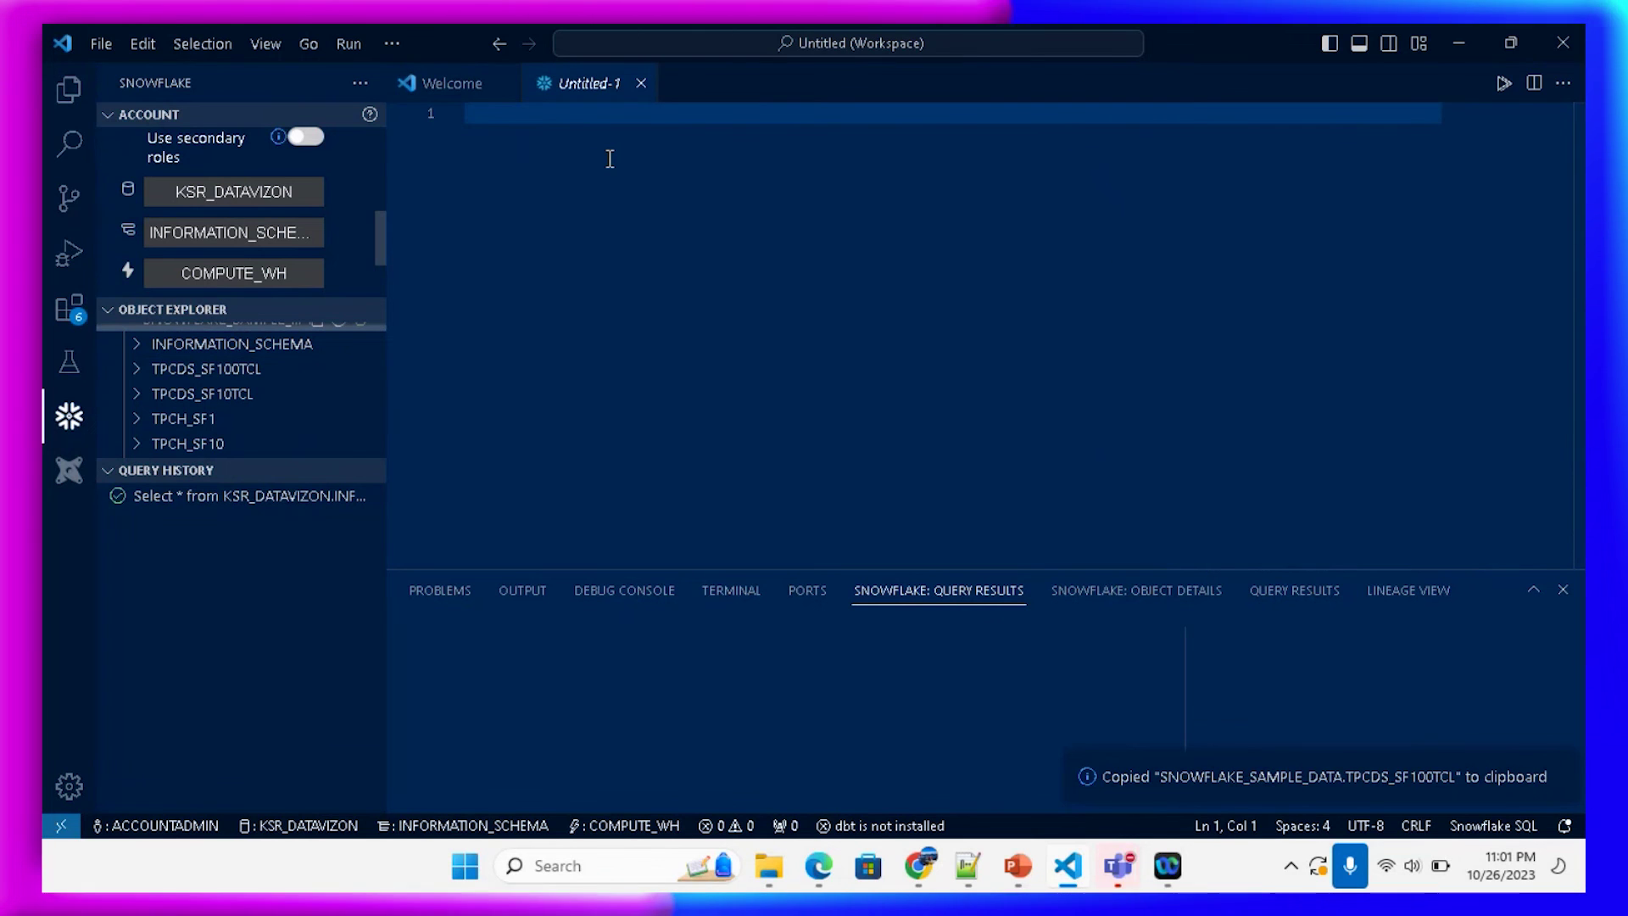
Step: Write the query SELECT * FROM KSR_DATAVIZON.INFORMATION_SCHEMA.COLUMNS; in the new SQL file and run it
type("SELECT")
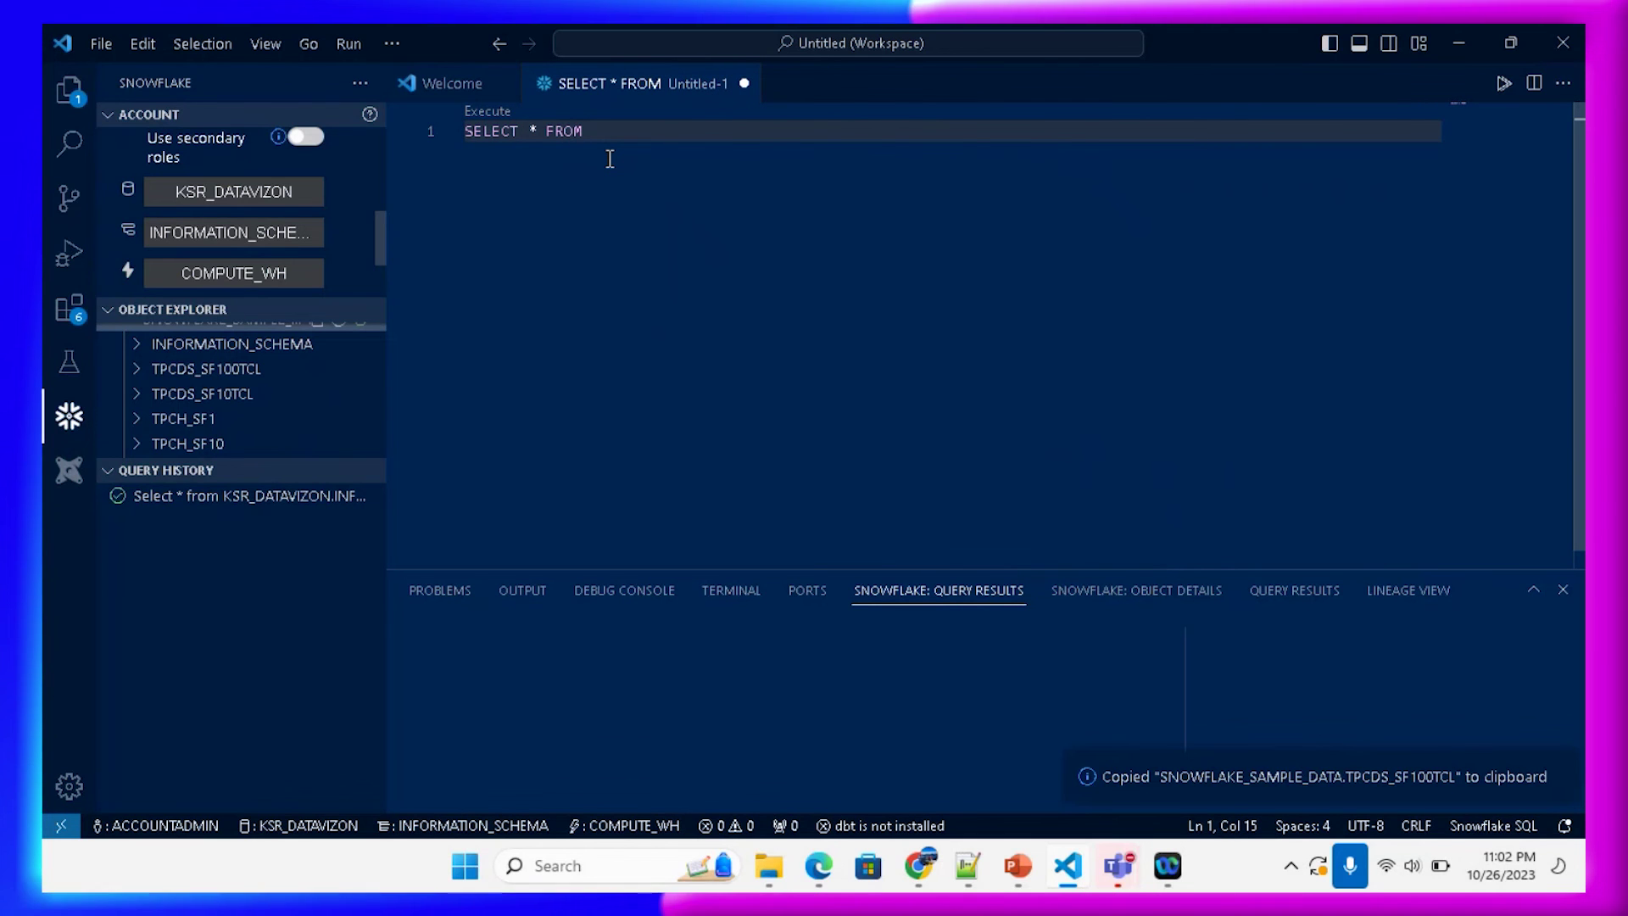
type("* FROM KSR")
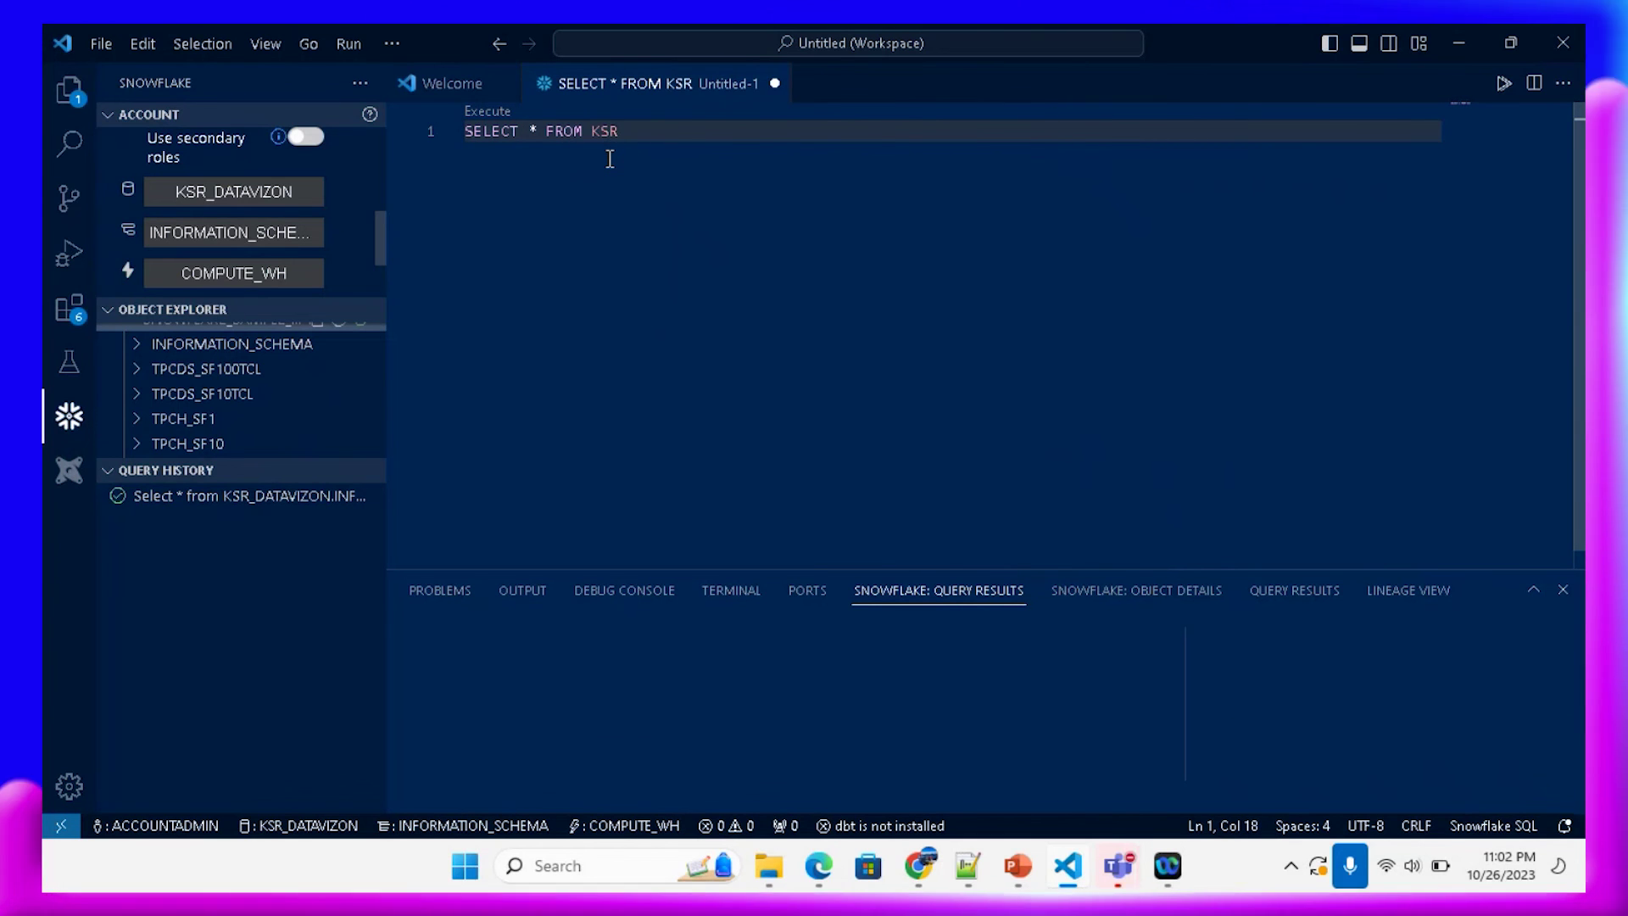
type("_DATAVIZON.")
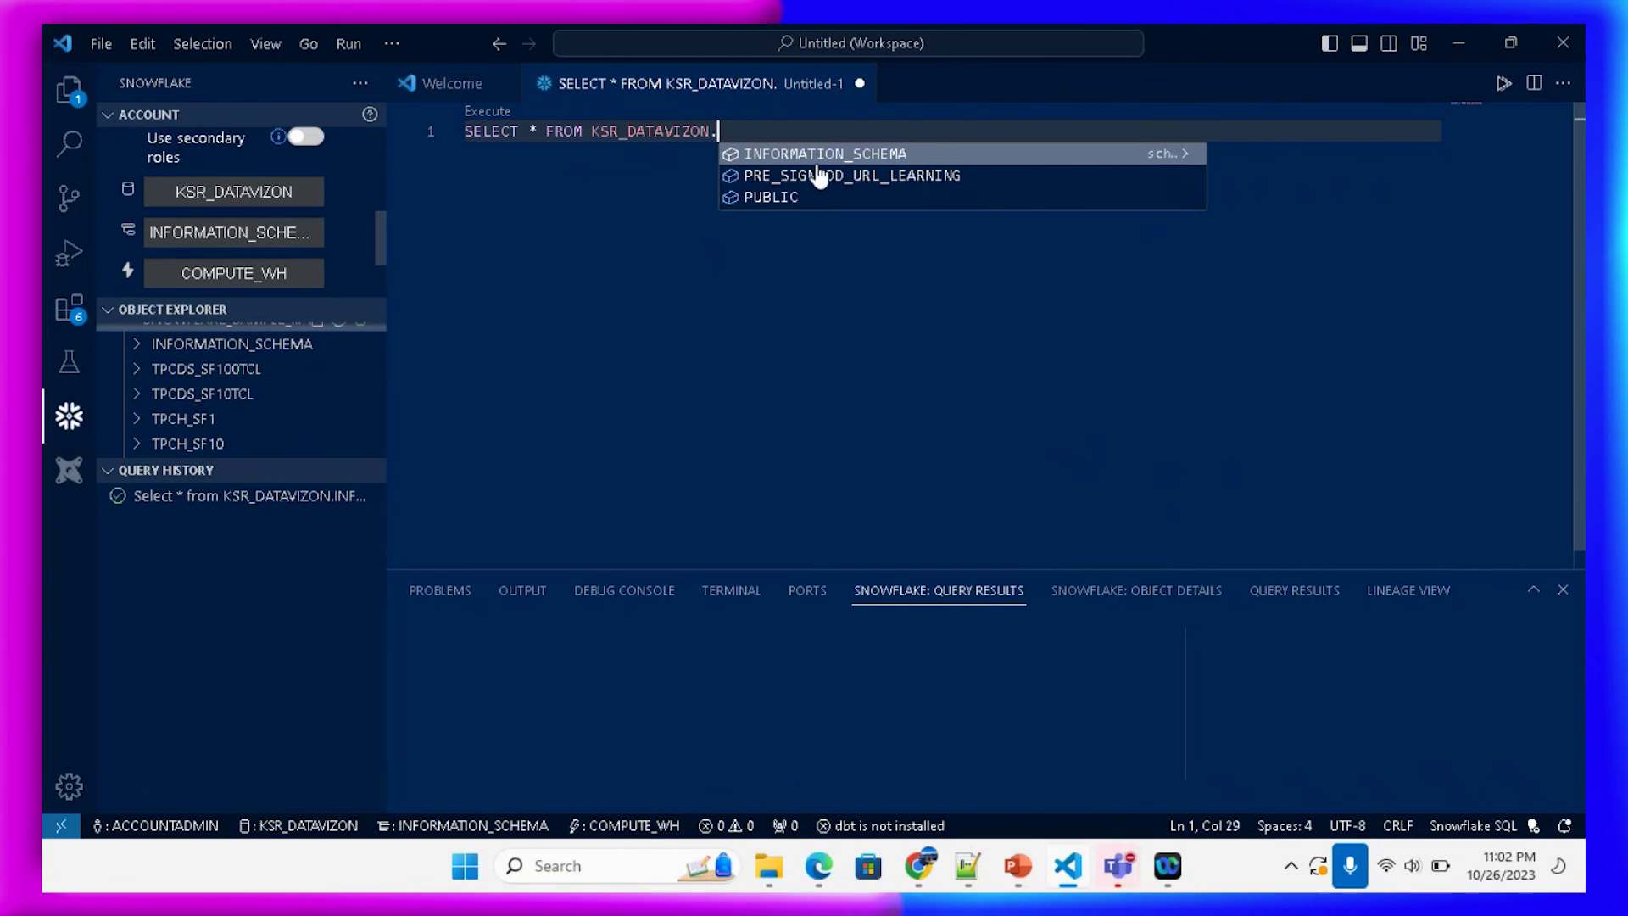
left_click(821, 156)
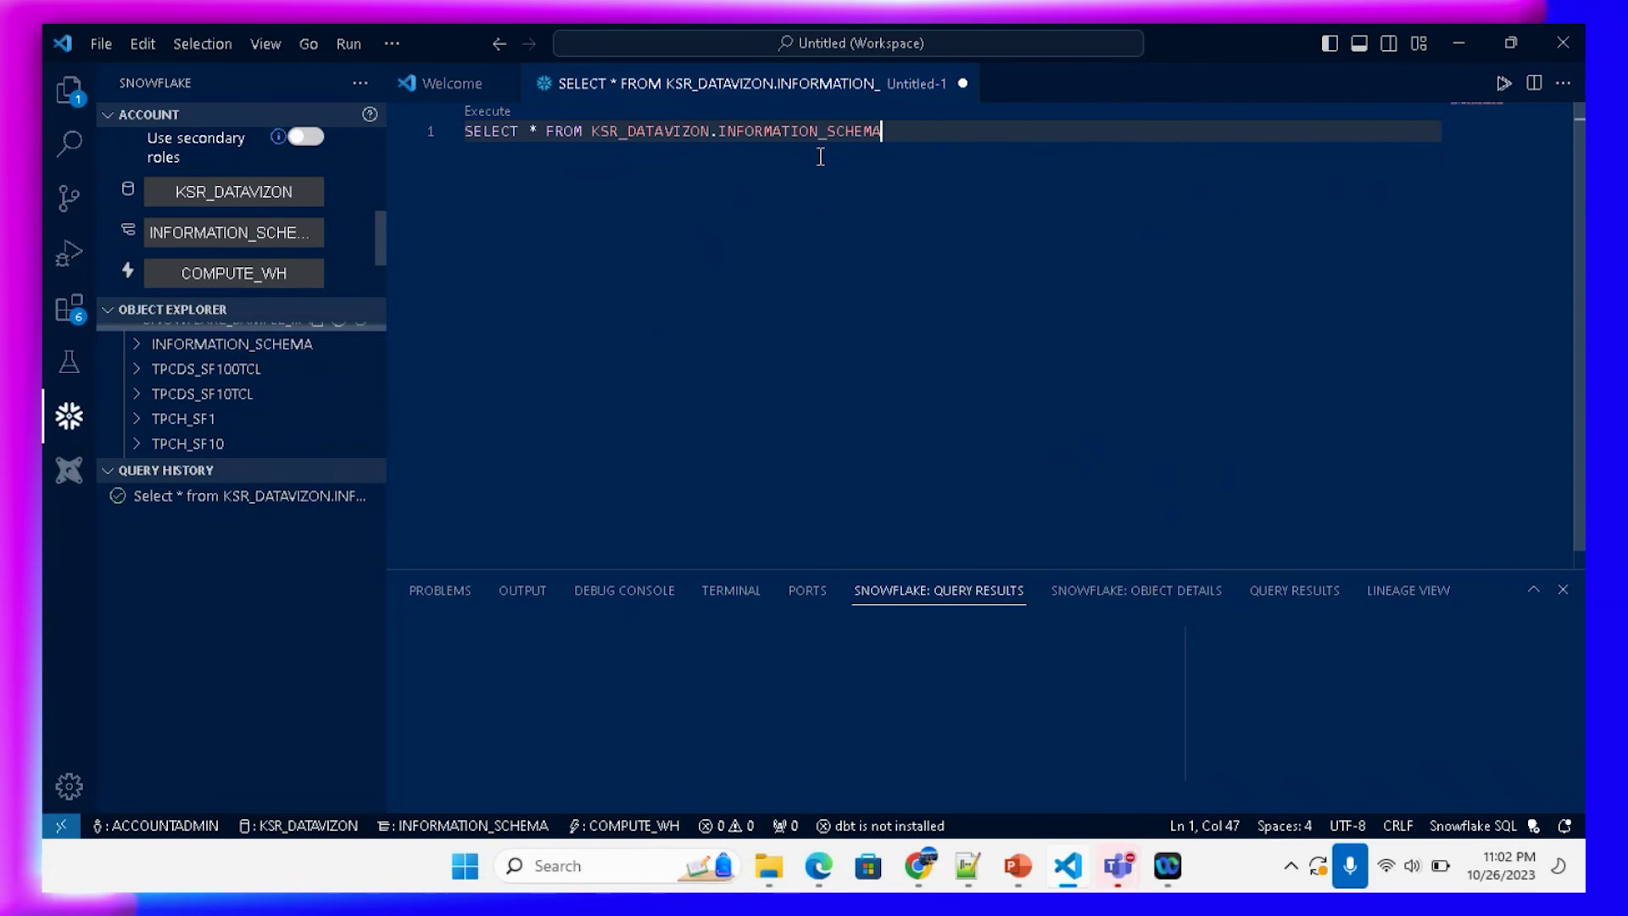
type(".")
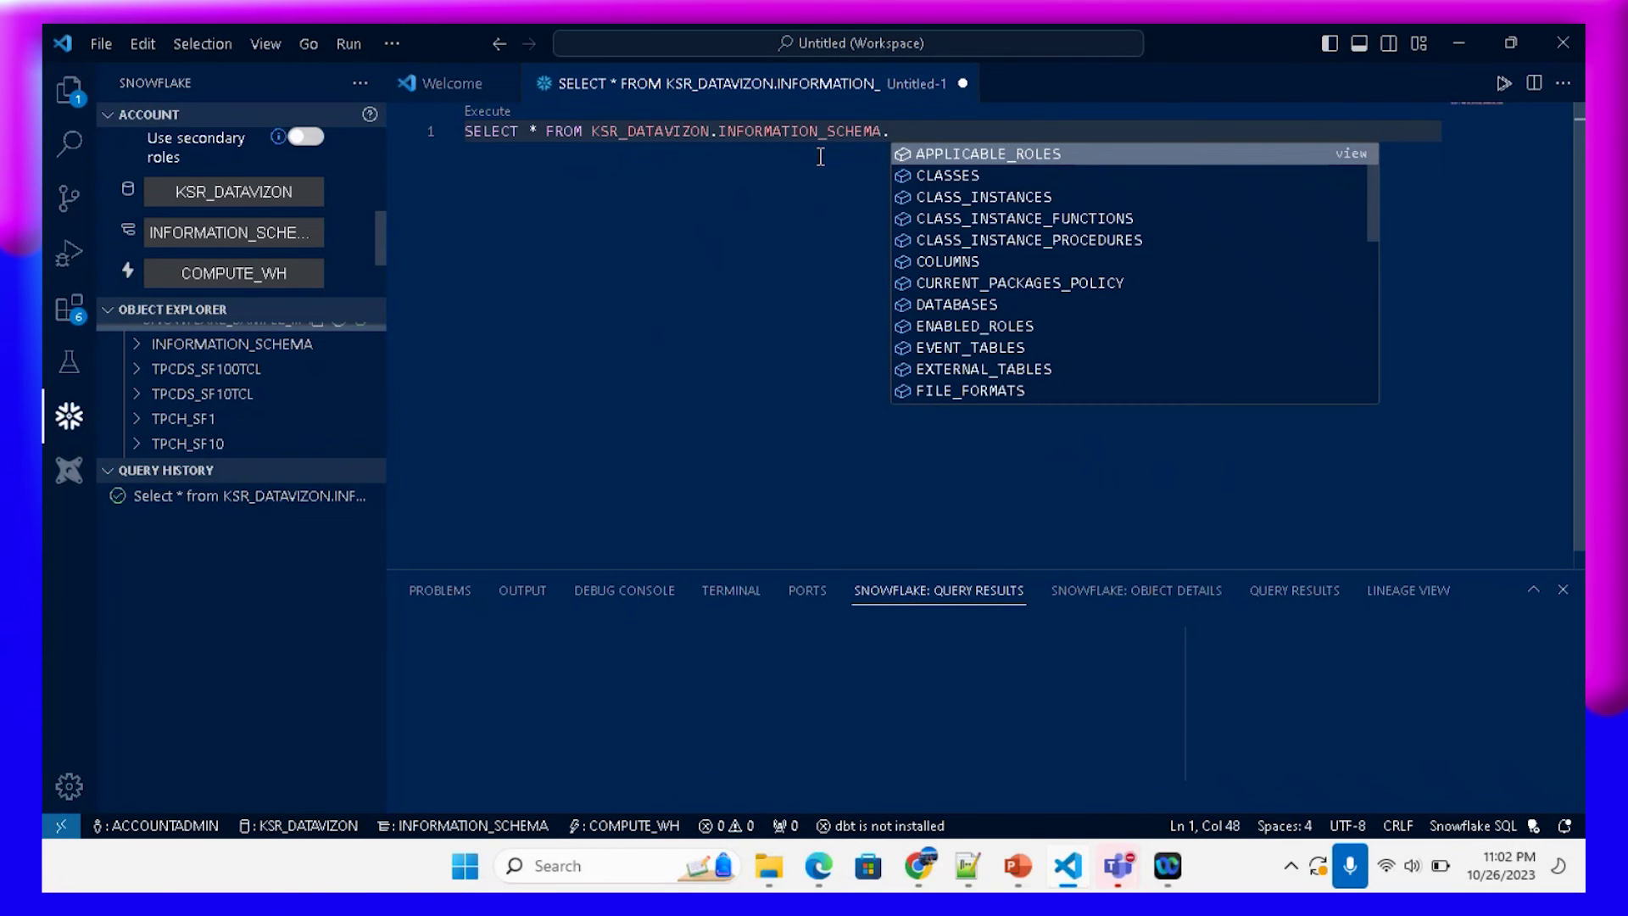
left_click(955, 260)
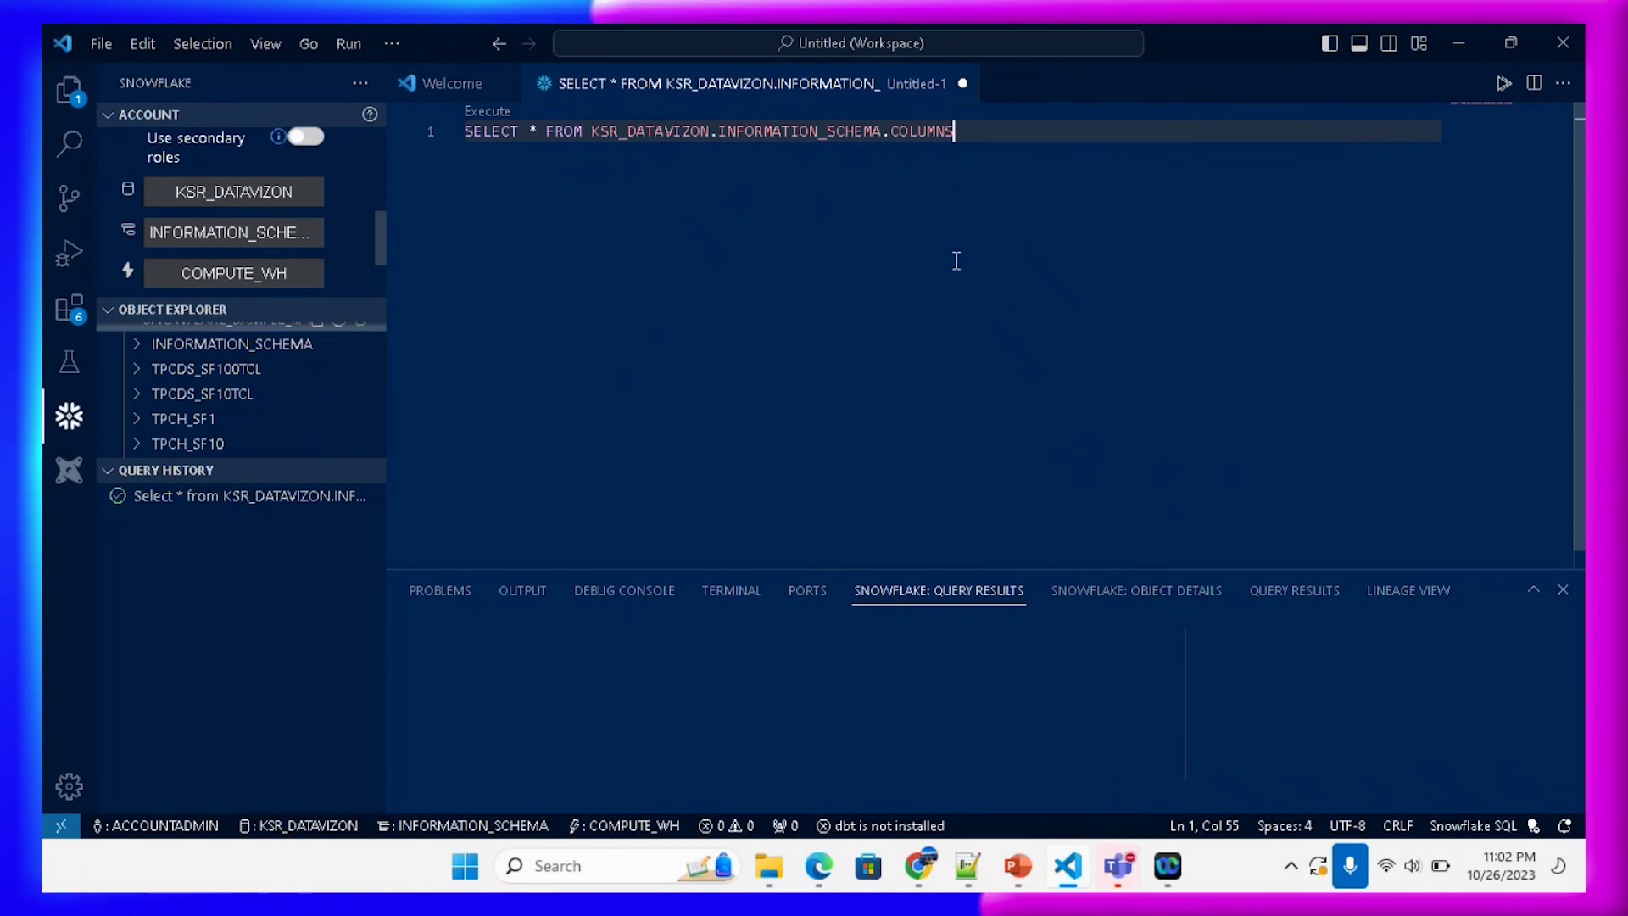
type(";")
left_click_drag(968, 131, 464, 131)
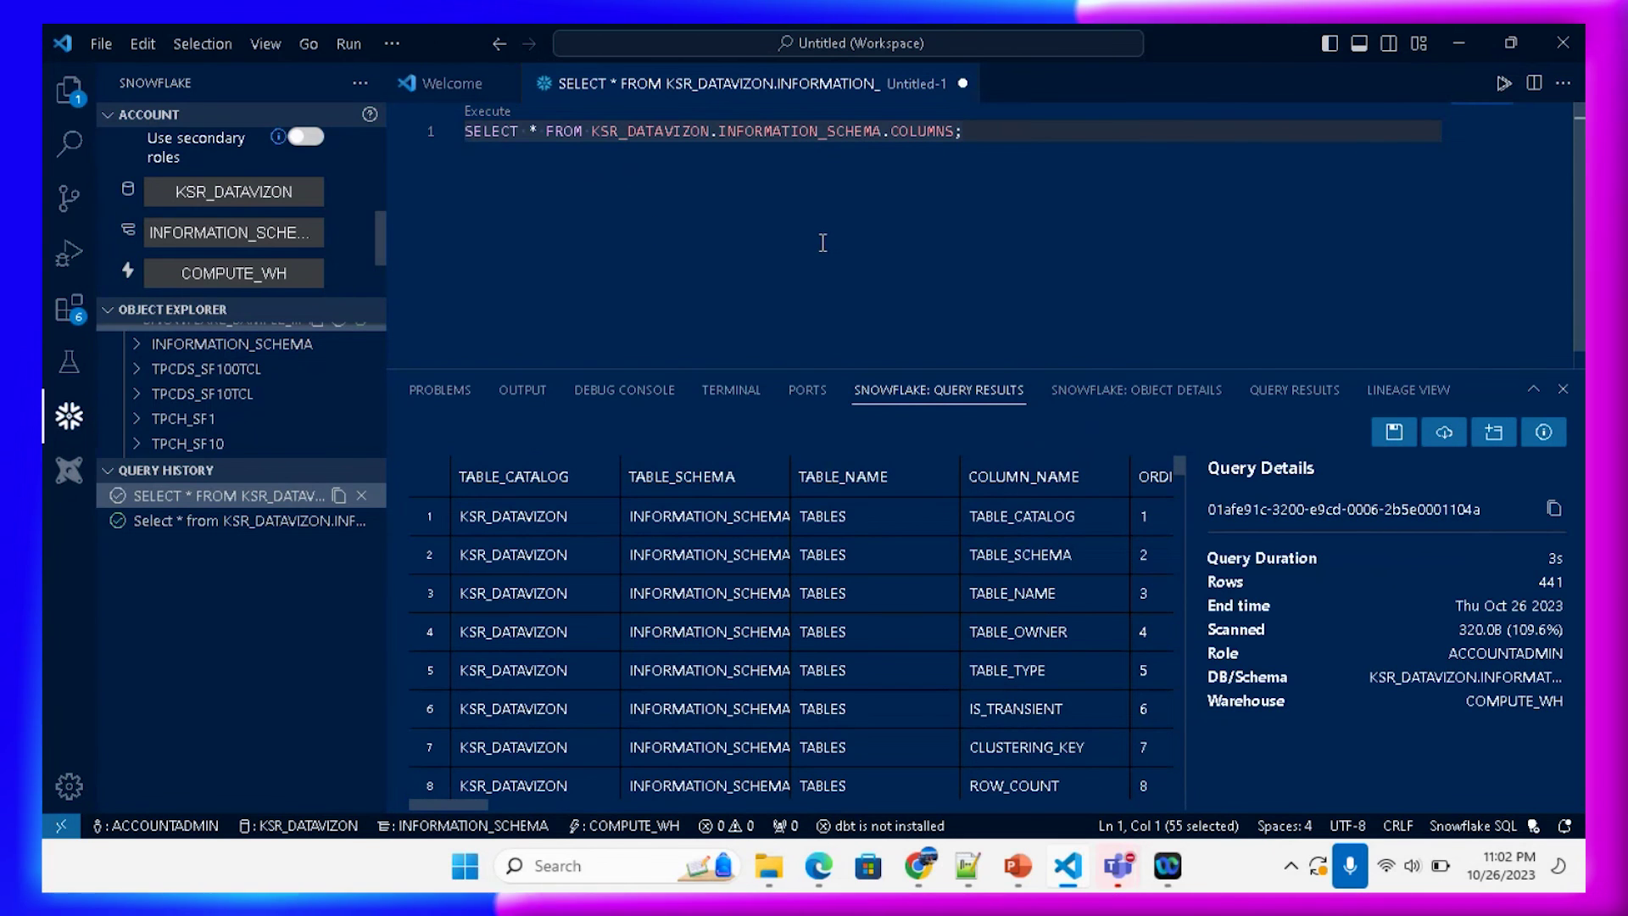
Step: Check the Worksheets page in the Snowflake web interface and return to VS Code
key("alt+Tab")
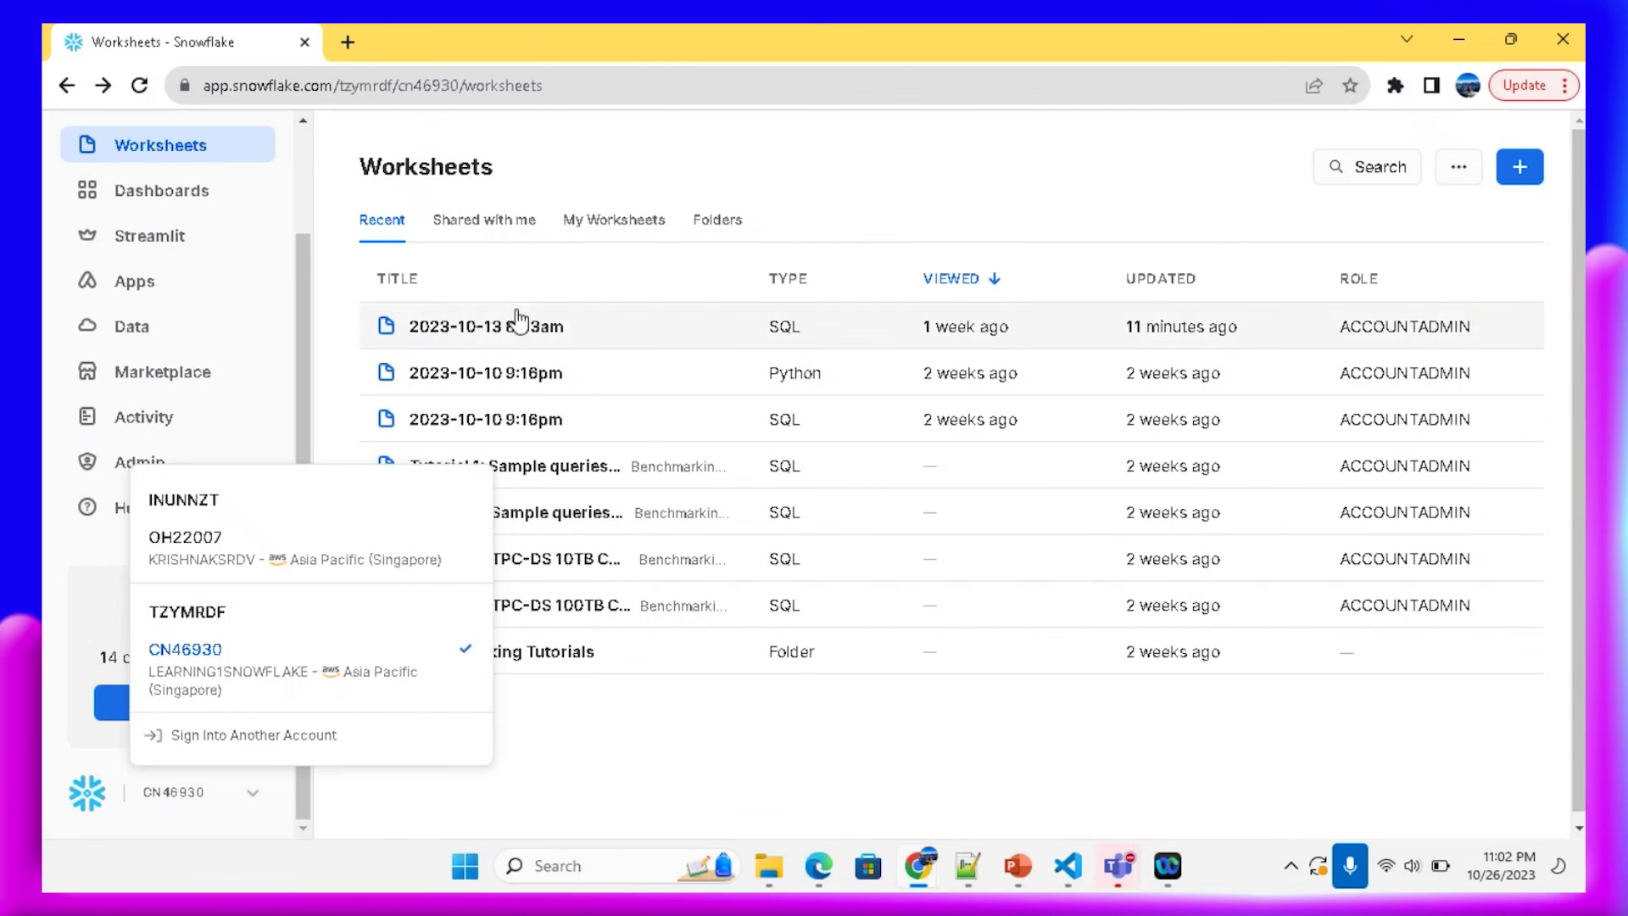
key("alt+Tab")
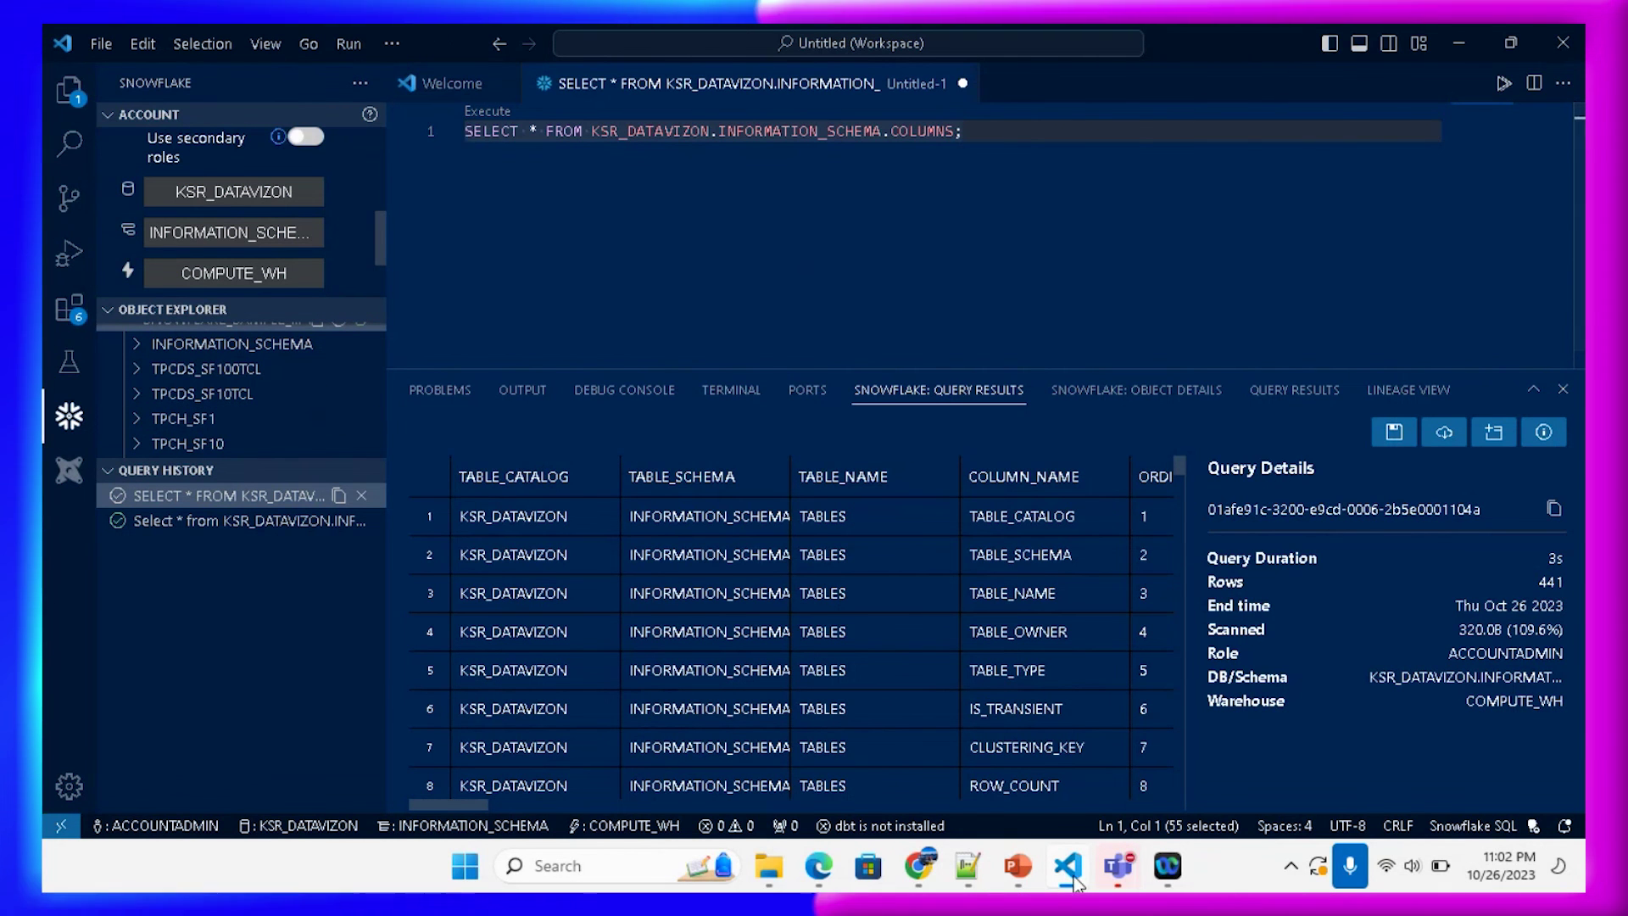
Step: Switch to the Accessing_Snowflake_Cloud_DB_From_VisualStudio presentation in PowerPoint and start the slide show from the closing Thank You slide
mouse_move(999, 867)
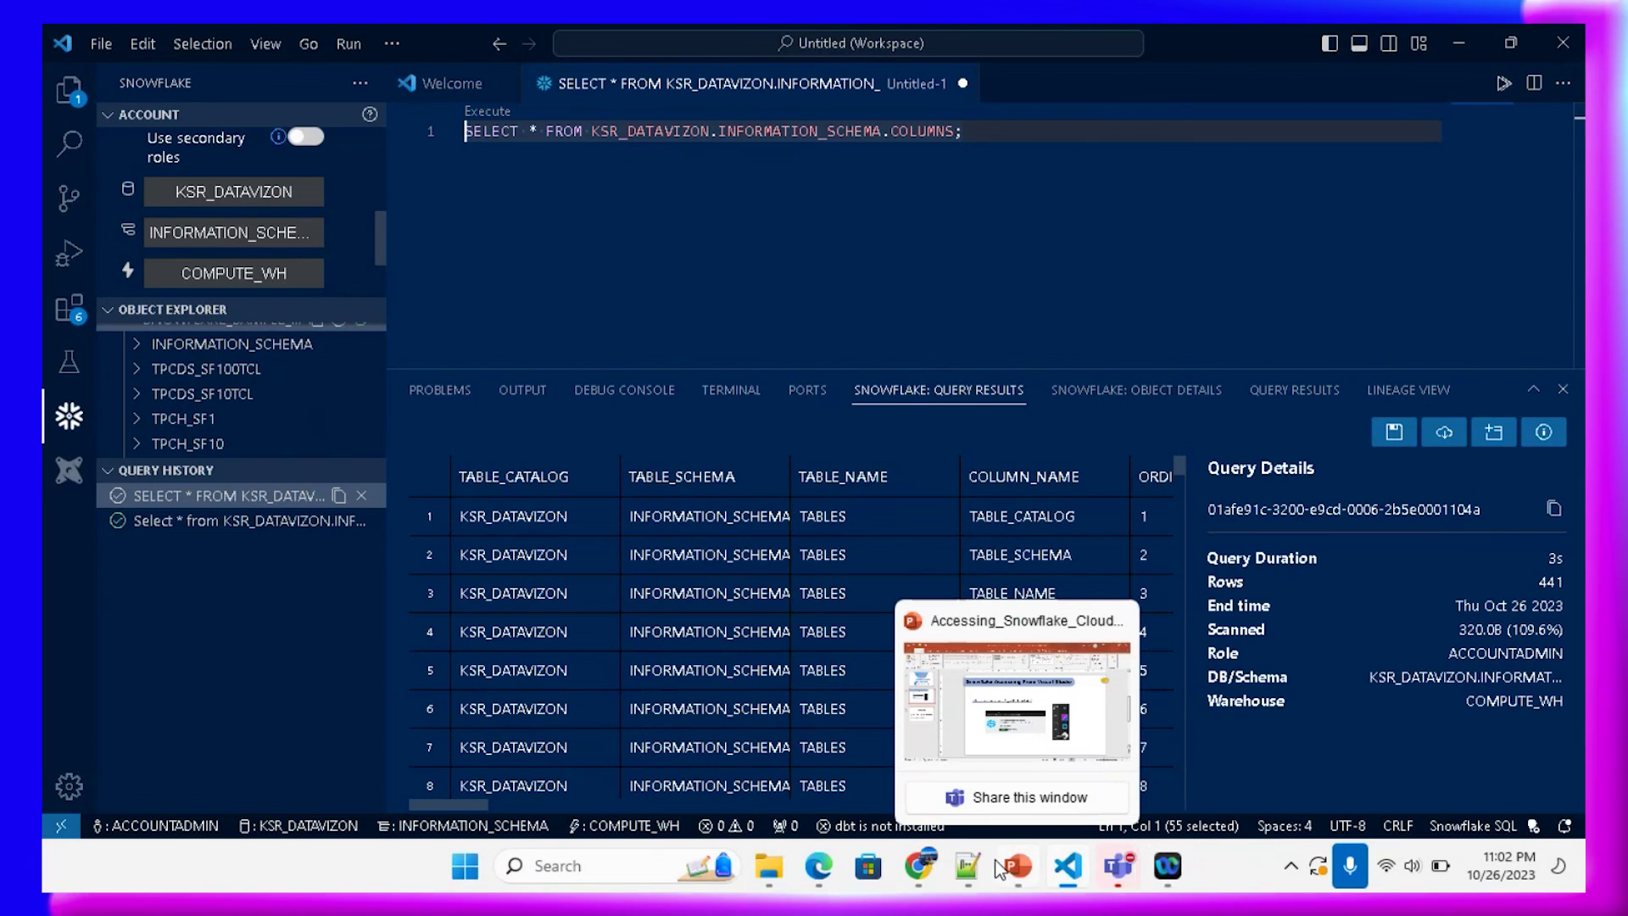
left_click(1024, 688)
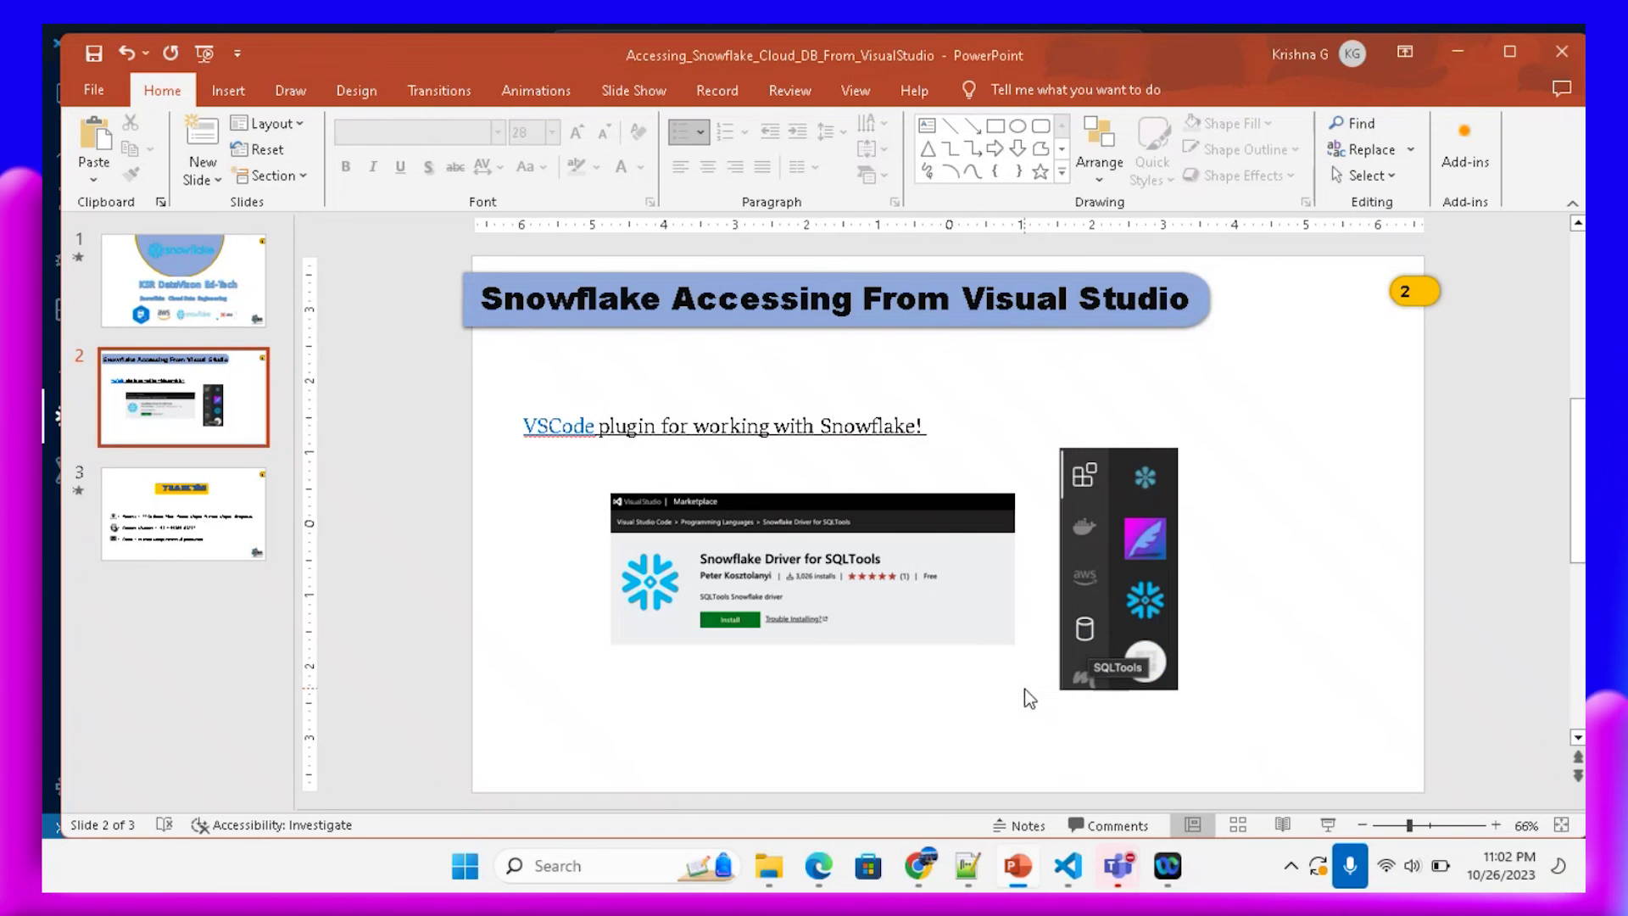
scroll(1024, 688, "down", 1)
left_click(1328, 824)
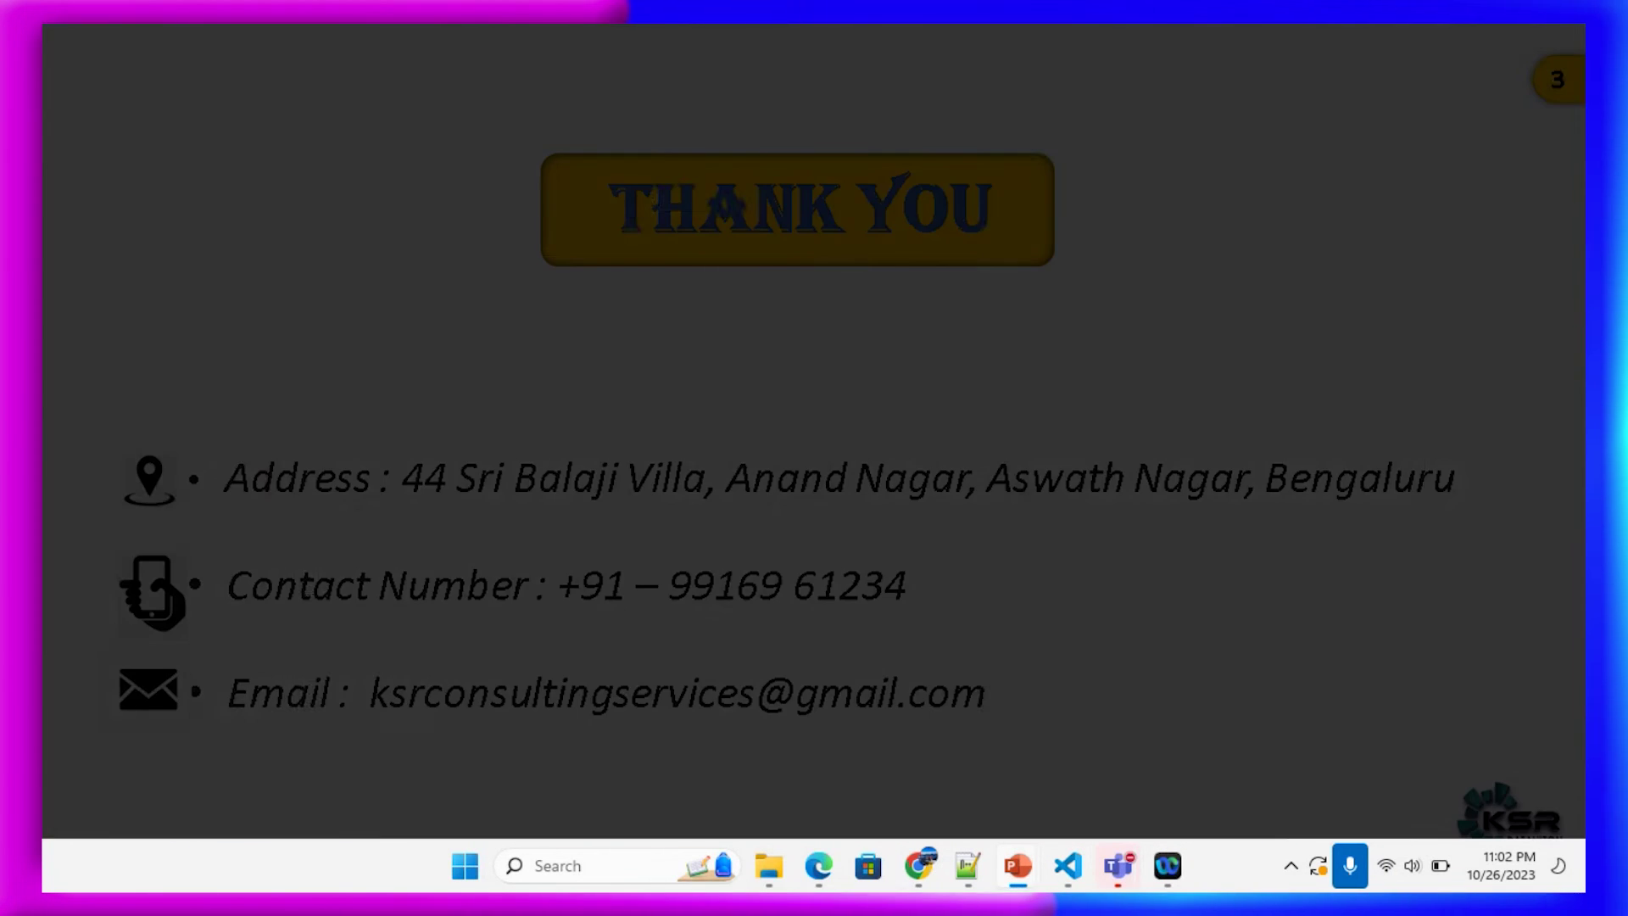